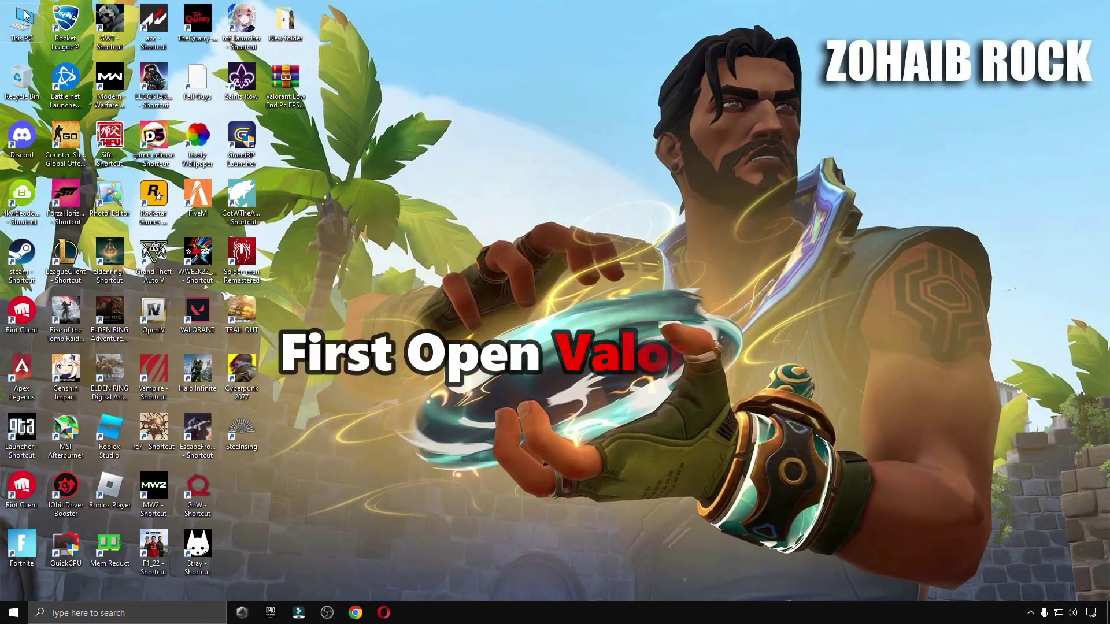
- Open the Win64 folder under Riot Games, VALORANT, live, ShooterGame, Binaries on the Gaming (D:) drive
double_click(26, 15)
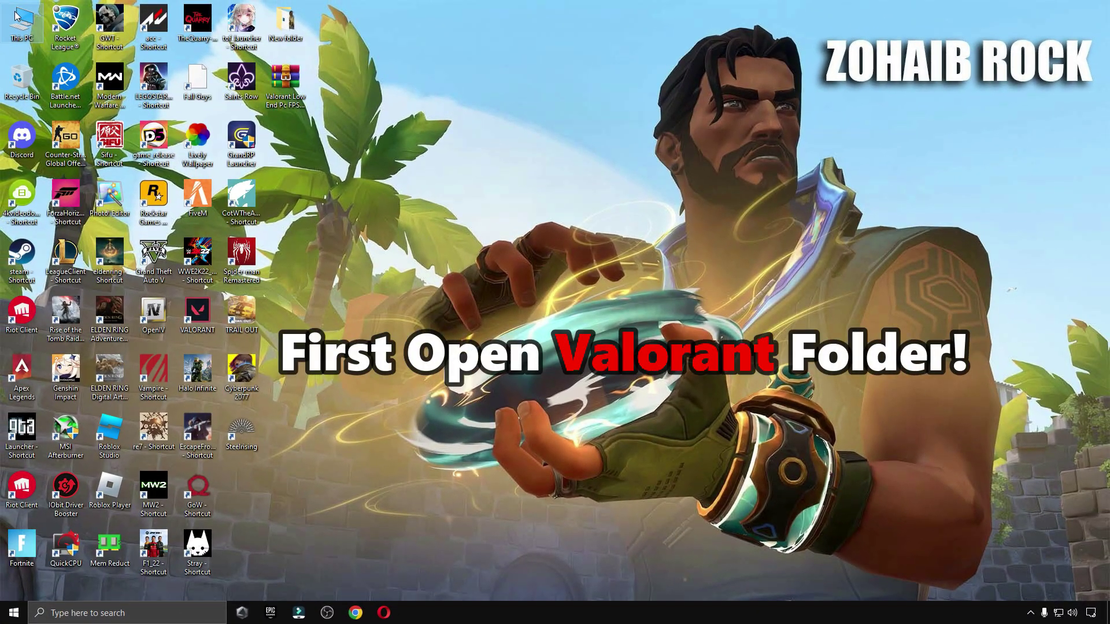
double_click(304, 156)
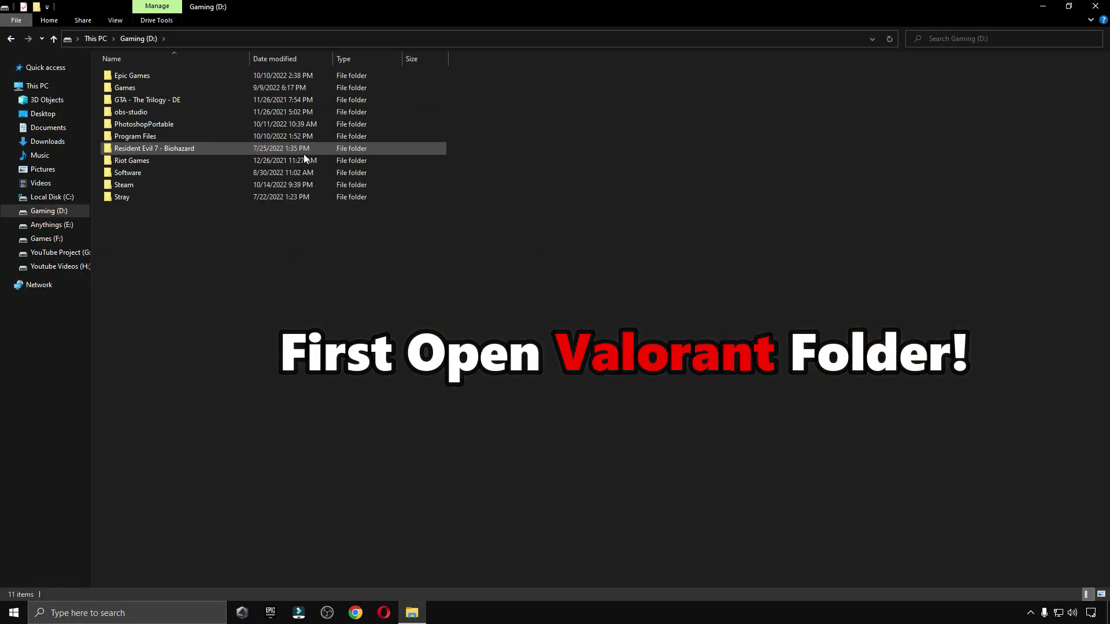
double_click(122, 162)
left_click(182, 100)
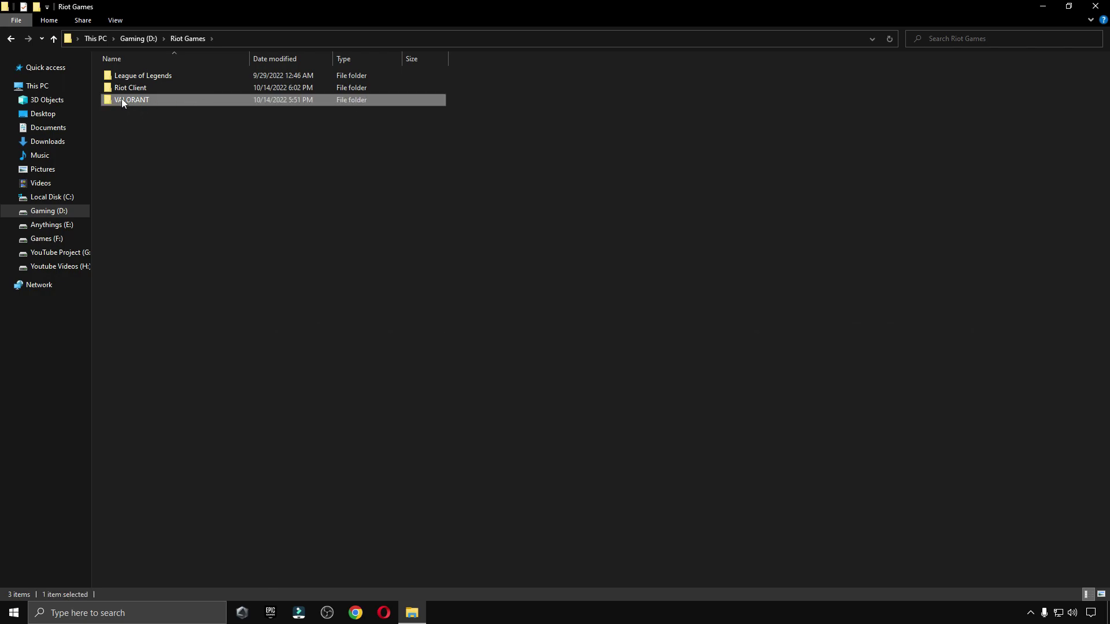
double_click(150, 100)
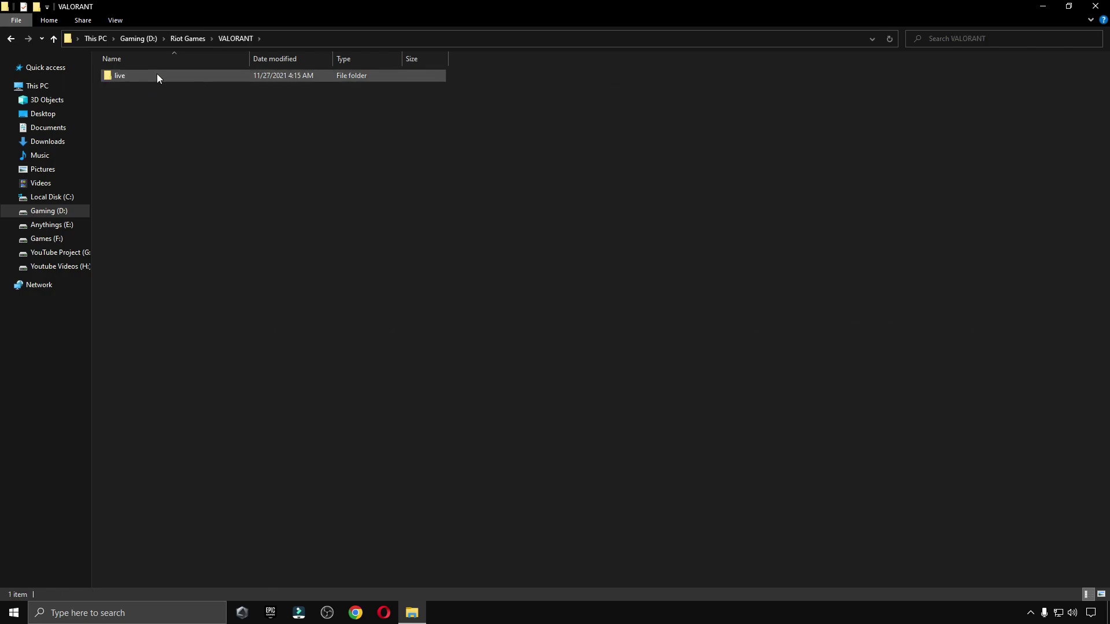
double_click(158, 76)
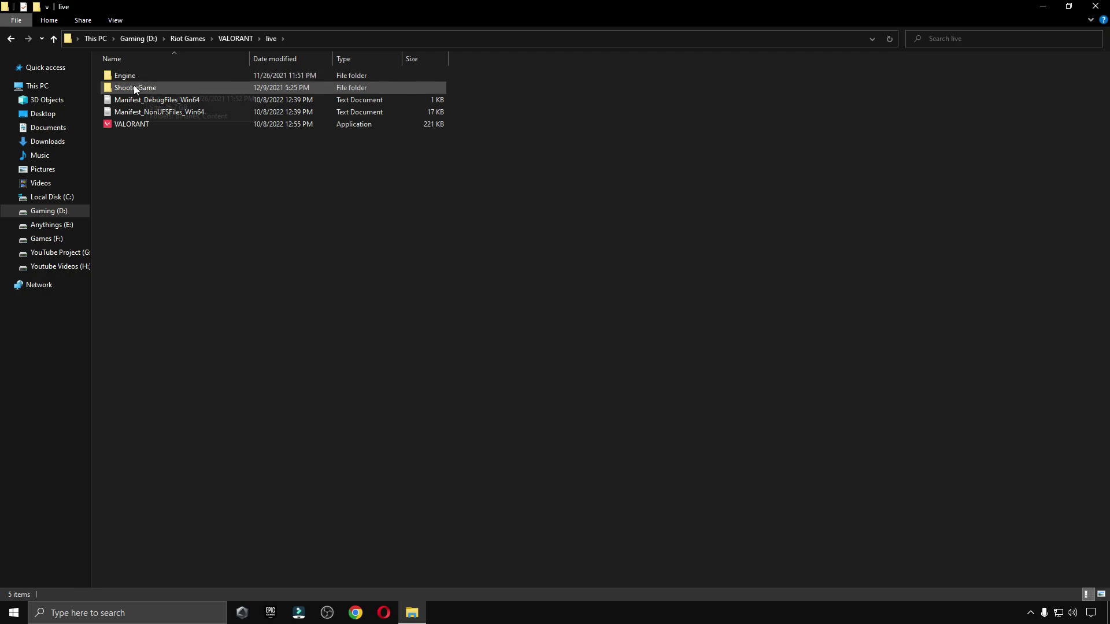
double_click(157, 87)
double_click(170, 77)
double_click(140, 77)
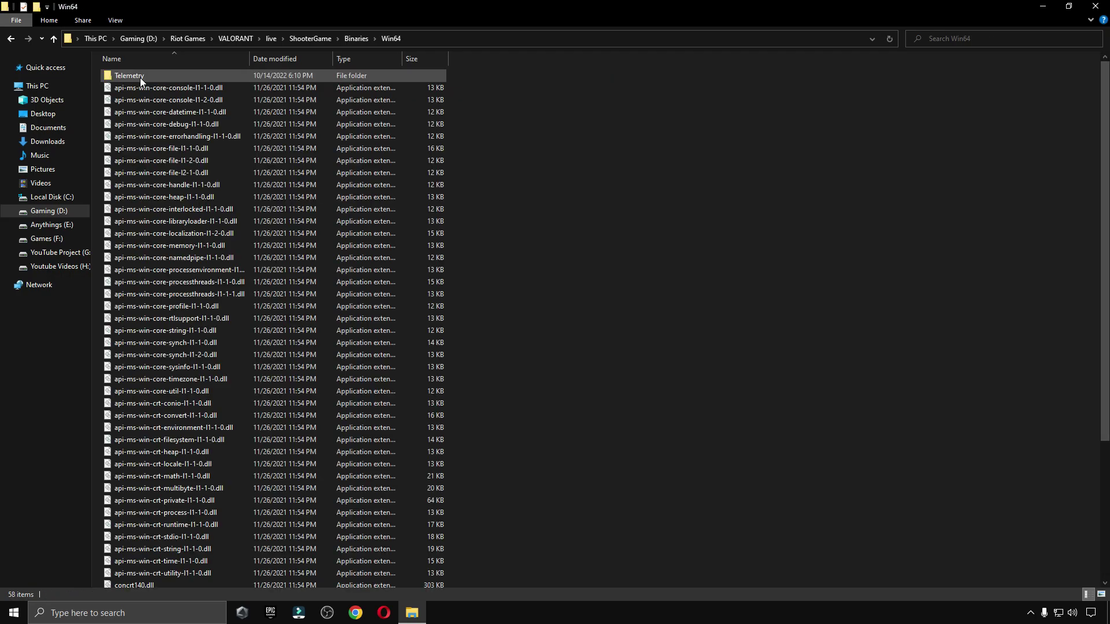
- Open the compatibility properties of the VALORANT-Win64-Shipping application and move the dialog clear of the file list
scroll(224, 311, "down", 5)
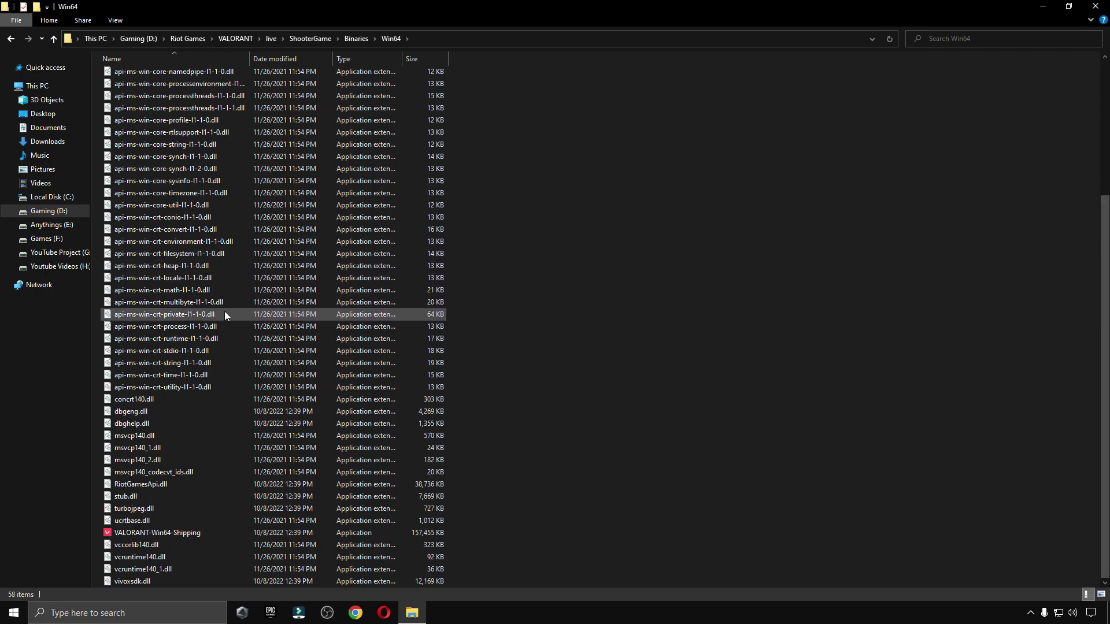
right_click(171, 532)
left_click(203, 521)
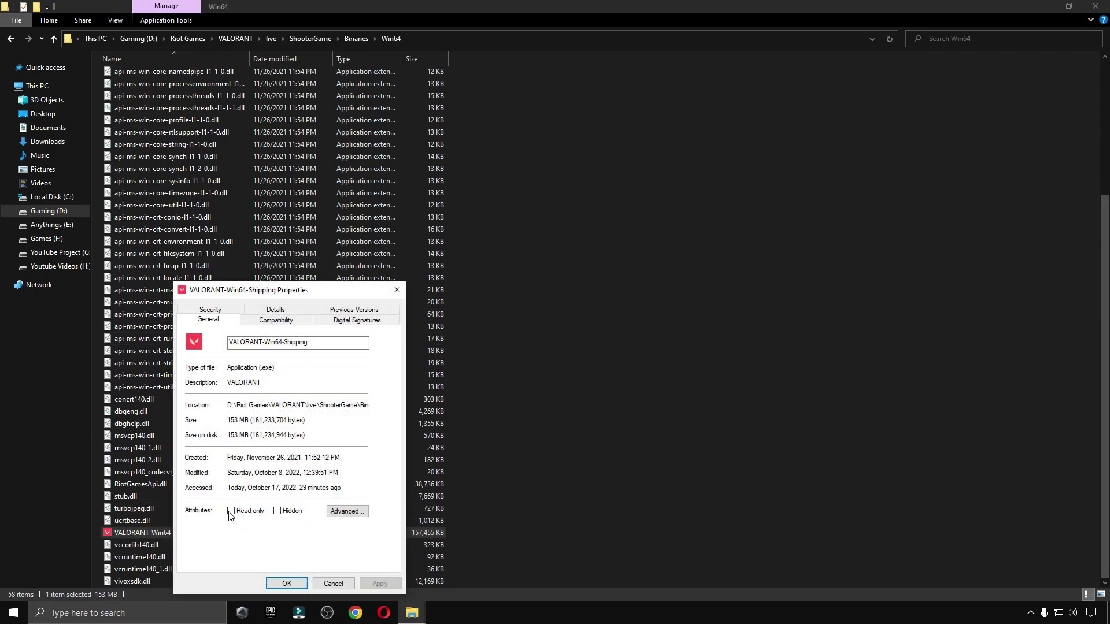
left_click_drag(280, 285, 671, 118)
left_click(667, 148)
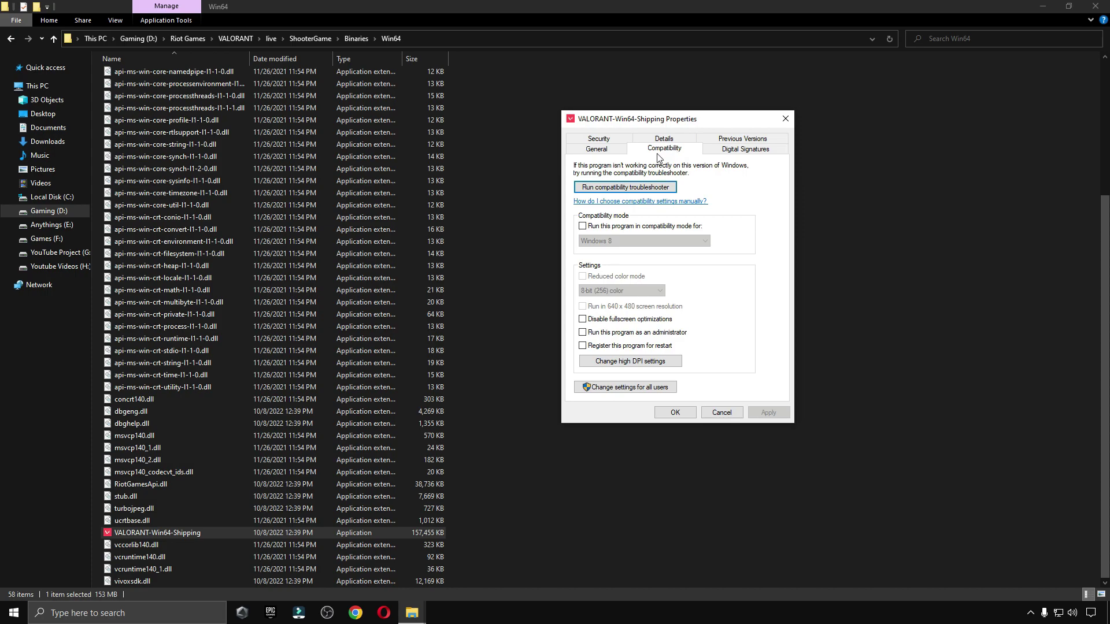
- Override the high DPI scaling behavior for VALORANT-Win64-Shipping, choose what performs the scaling, and apply the properties
left_click(614, 360)
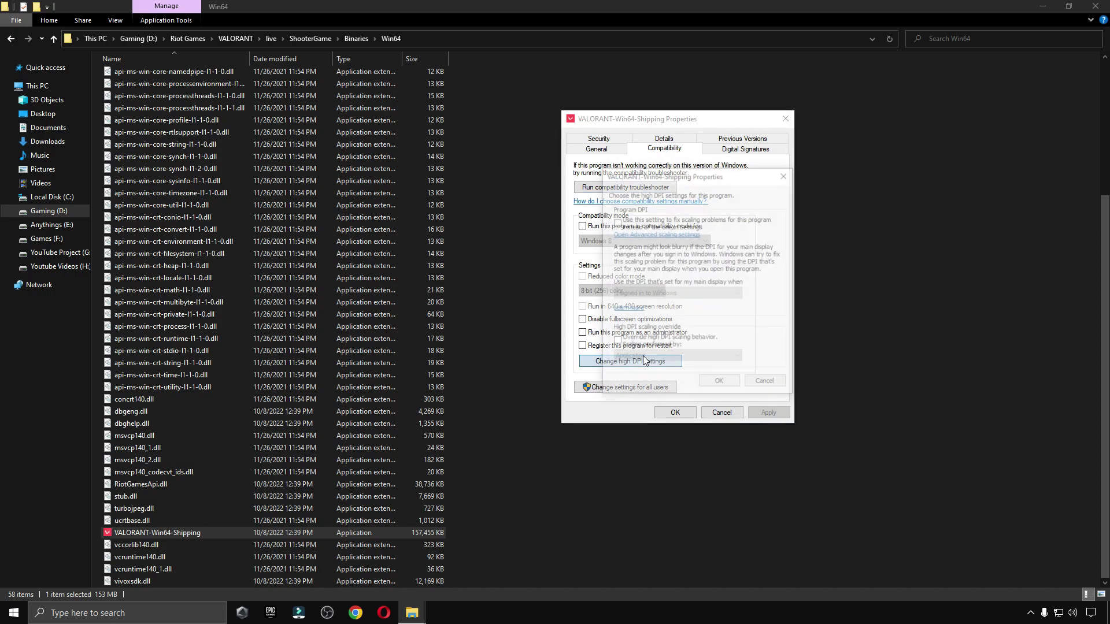
left_click(615, 342)
left_click(647, 358)
left_click(649, 369)
left_click(721, 384)
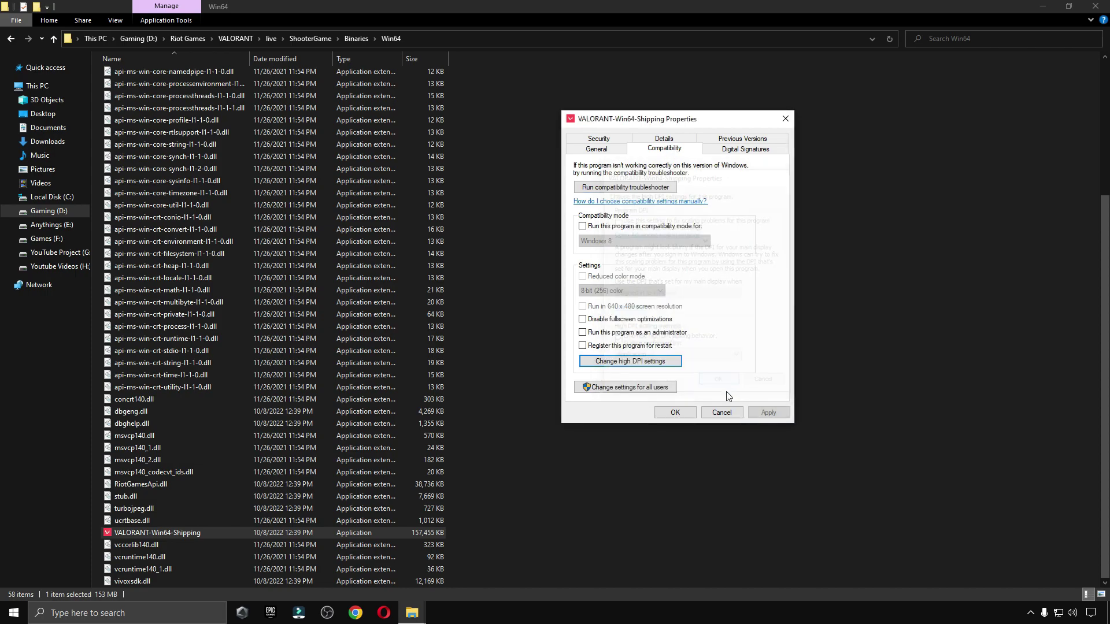
left_click(769, 412)
left_click(675, 412)
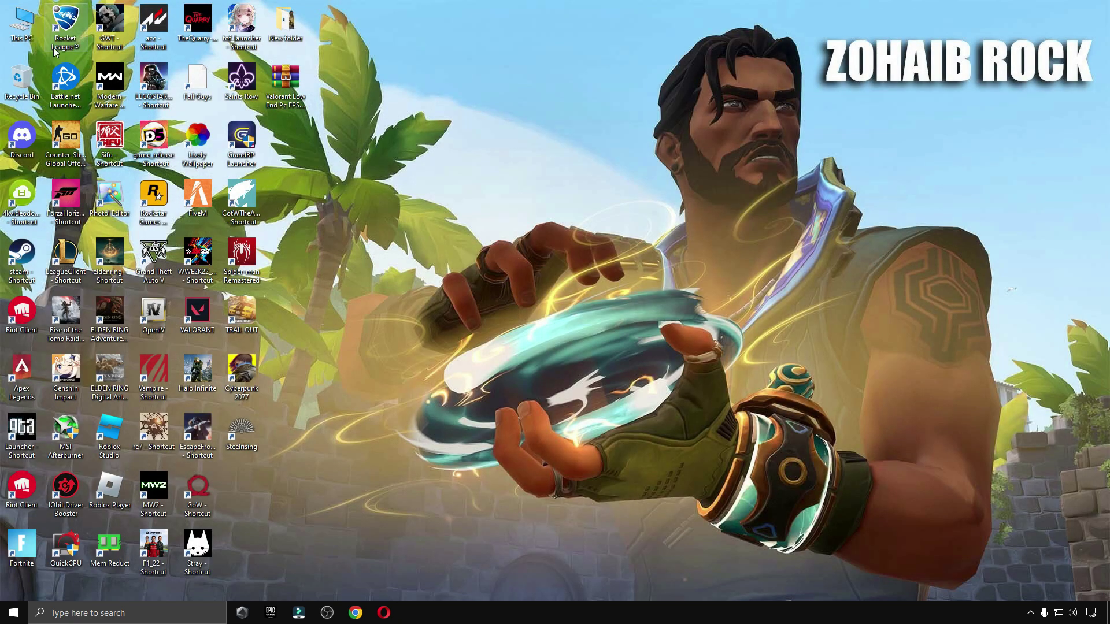
- Open Device Manager in Computer Management and expand the display adapters
right_click(23, 21)
left_click(46, 55)
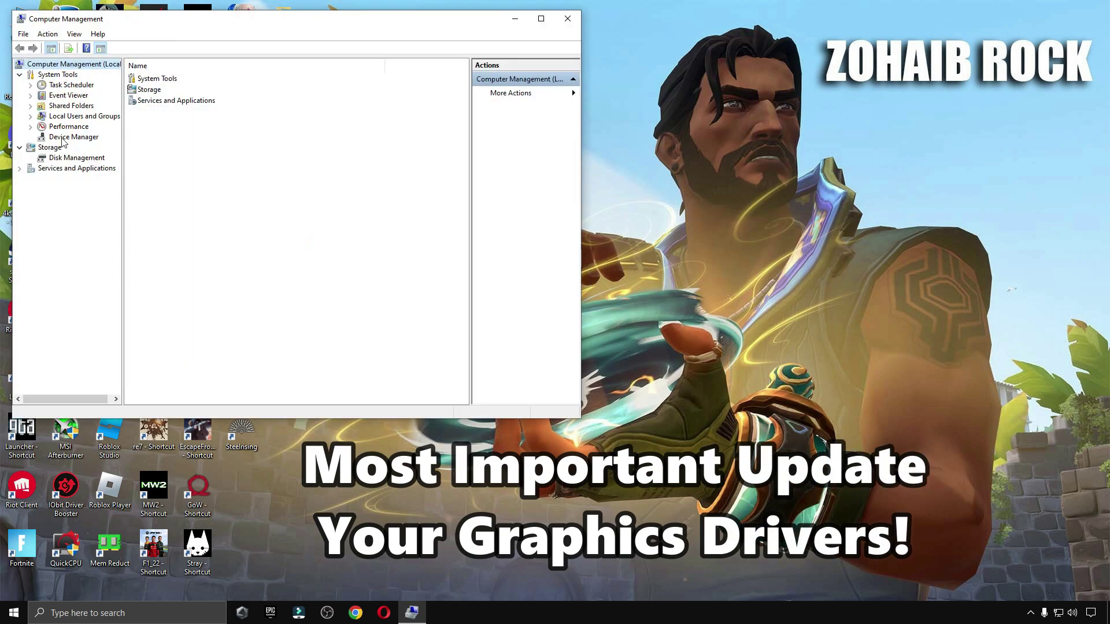
left_click(65, 137)
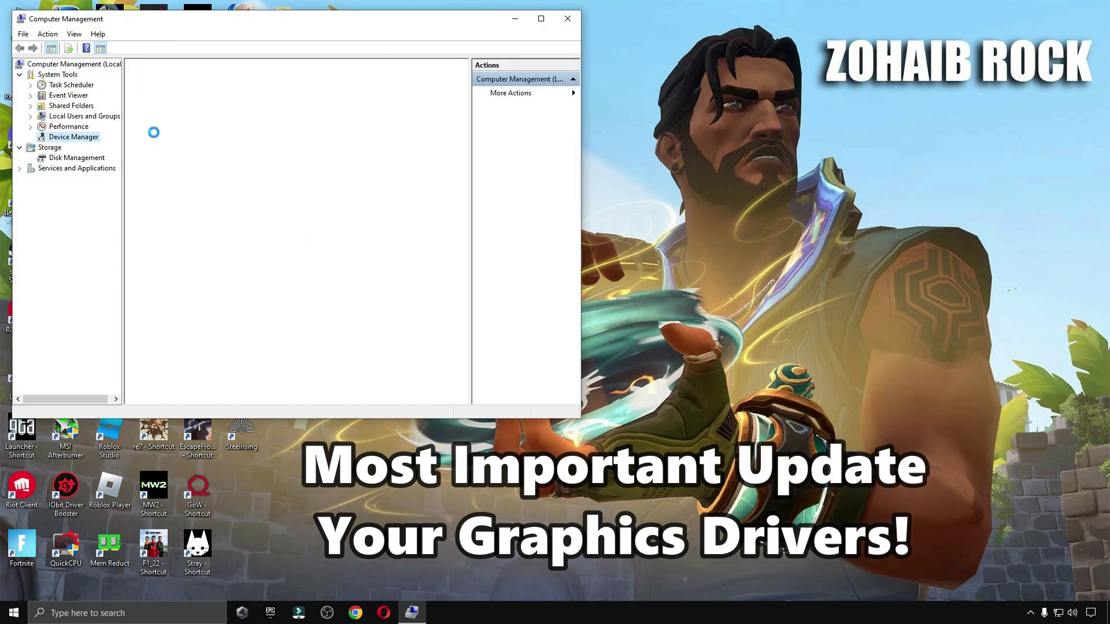
double_click(184, 106)
- Run an automatic driver update for the NVIDIA GeForce GTX 1080 and close Computer Management
left_click(188, 116)
right_click(188, 116)
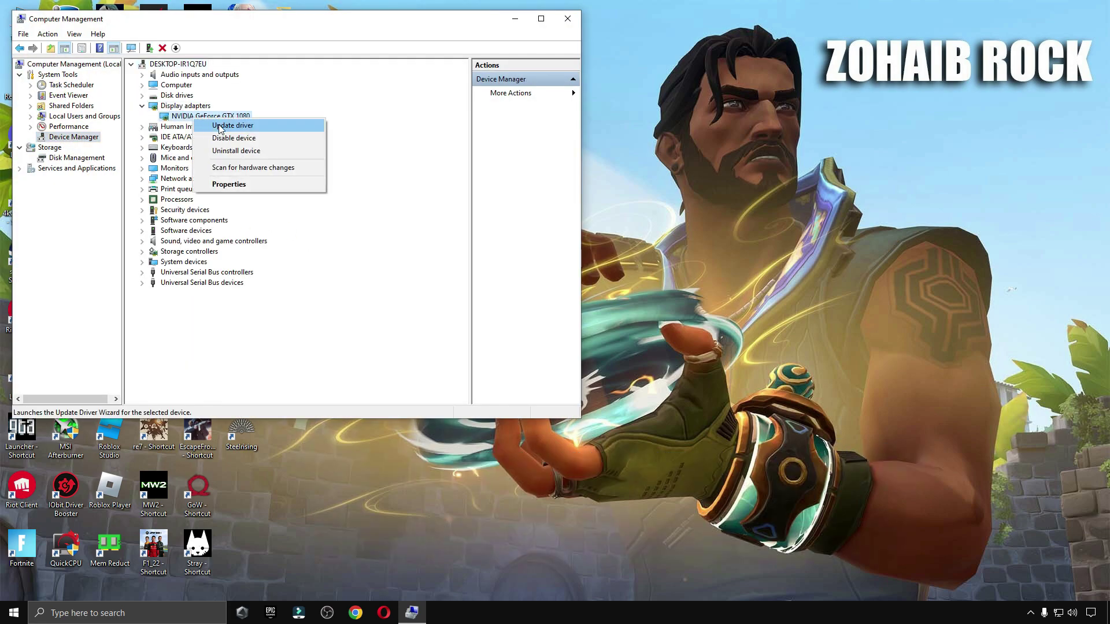
left_click(250, 124)
left_click(277, 187)
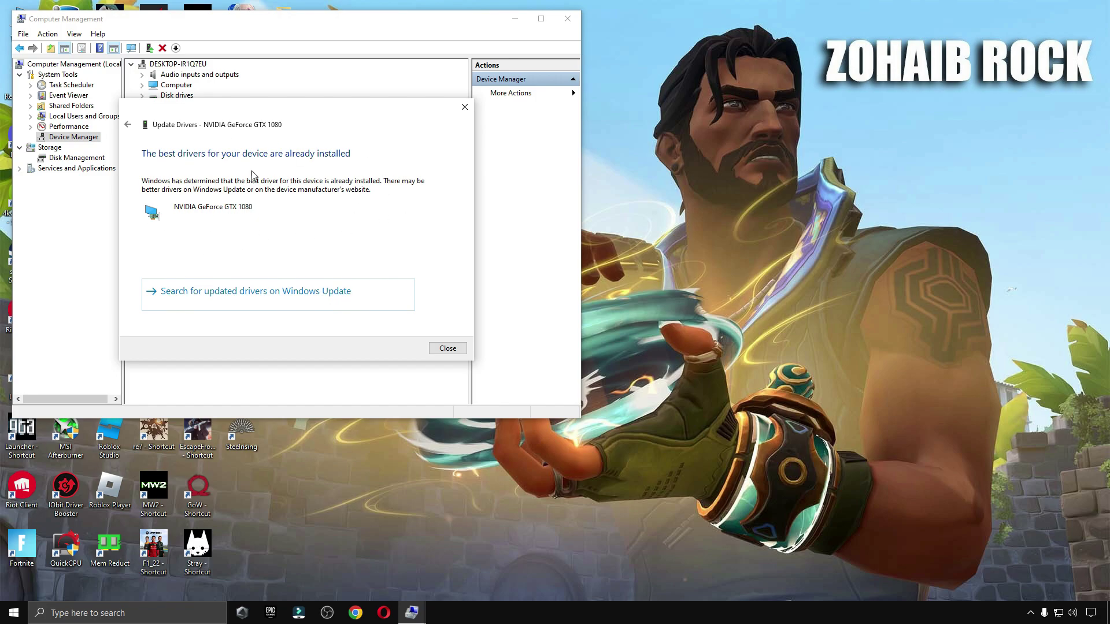
left_click(464, 109)
key("alt+F4")
- Move the Valorant Low End Pc FPS Boost Pack archive to a free desktop area and extract it there
left_click_drag(263, 104, 537, 172)
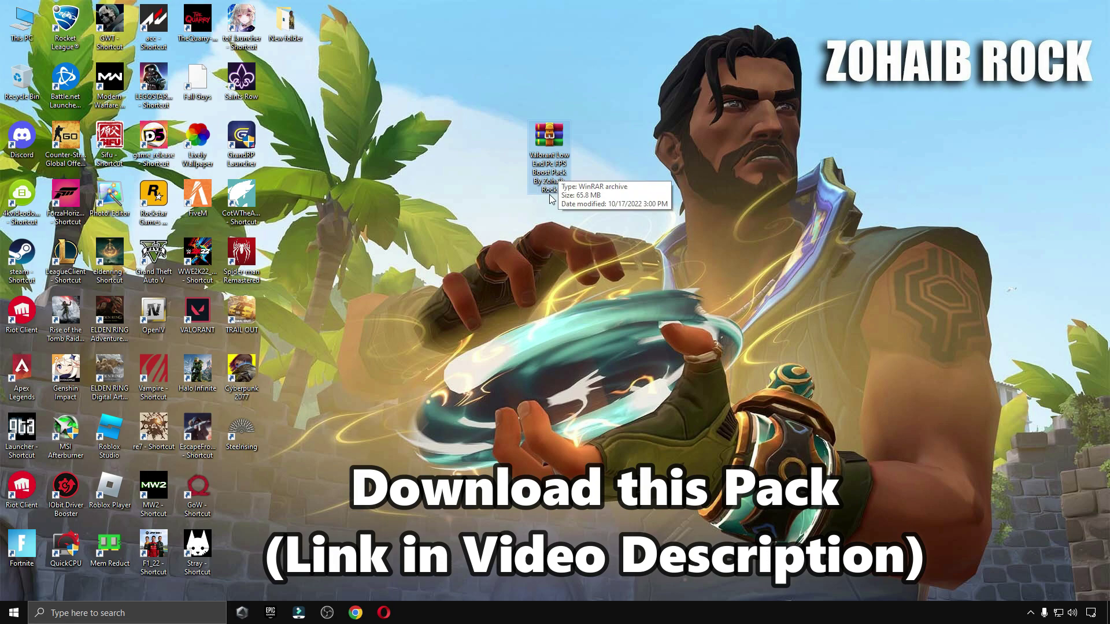
right_click(542, 156)
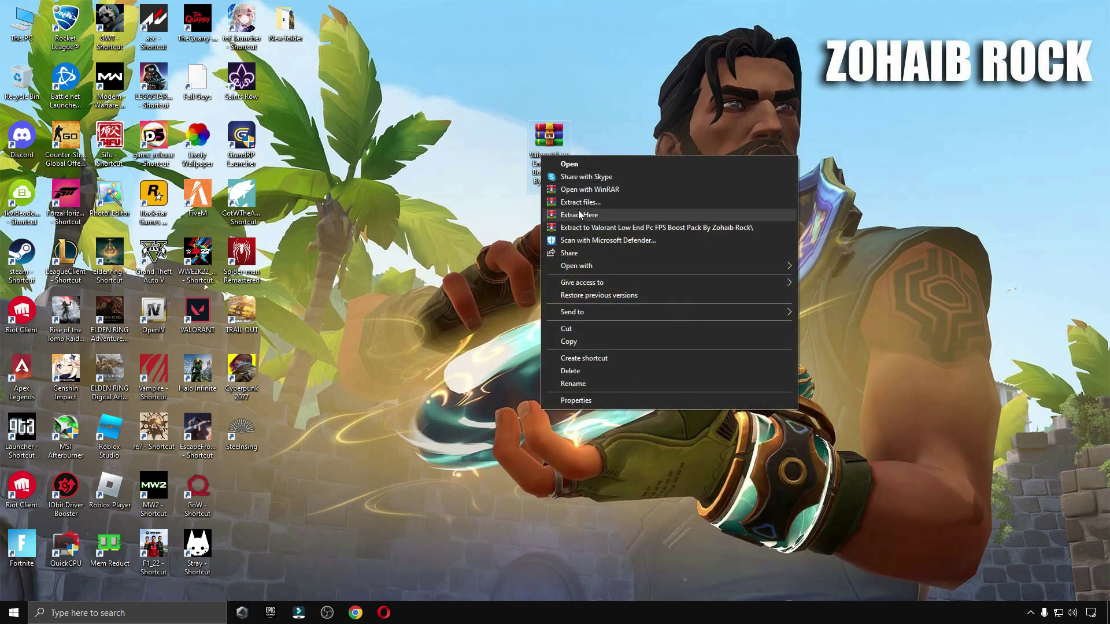
left_click(607, 214)
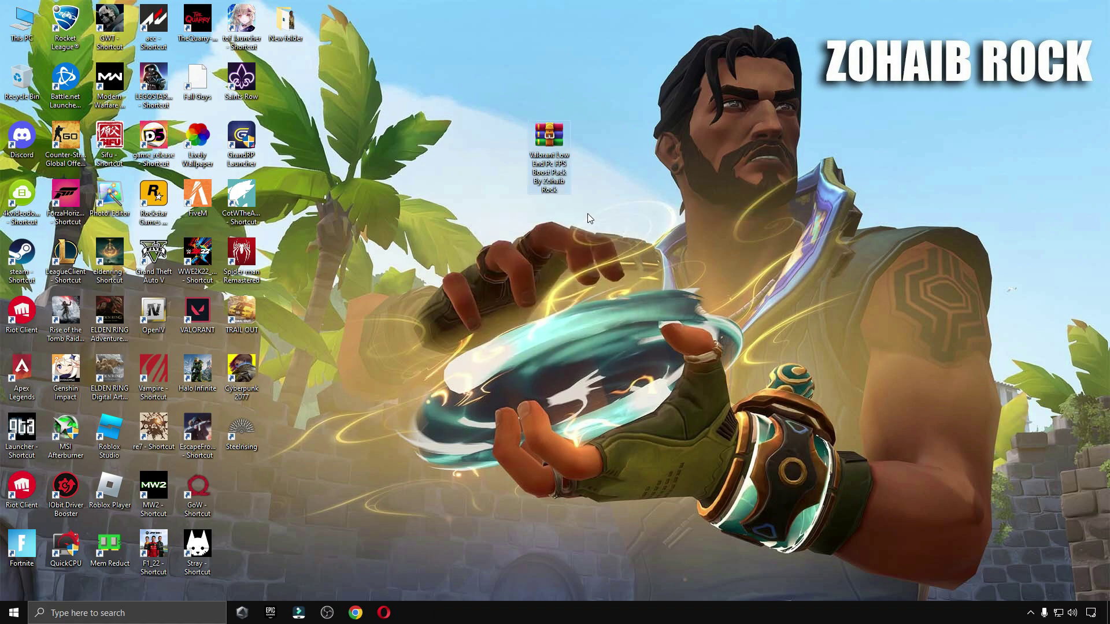
left_click(505, 178)
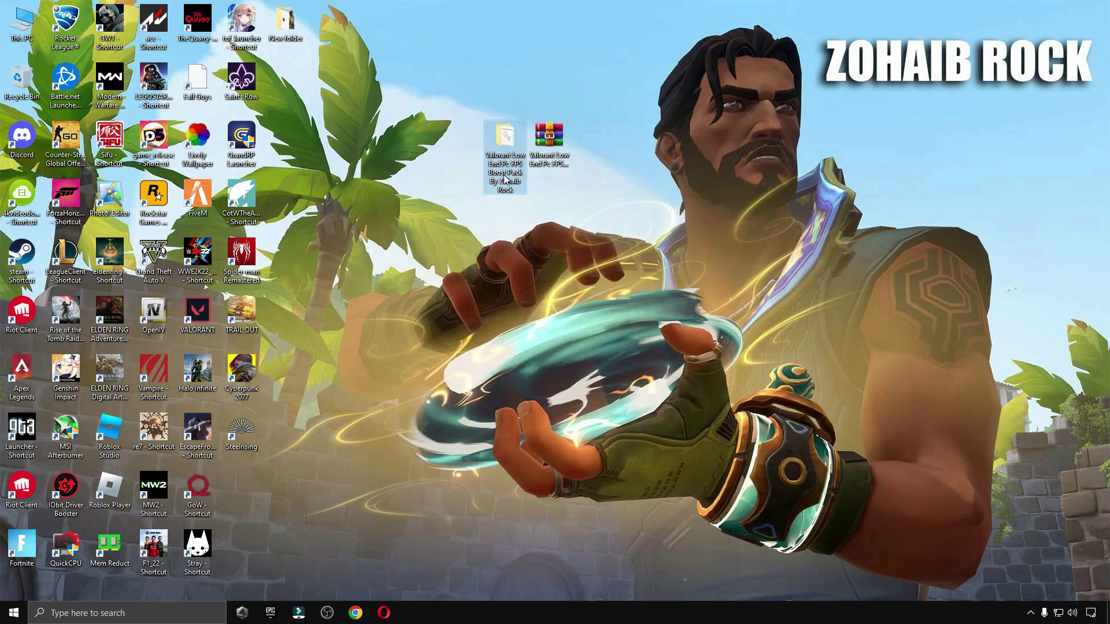
- Open the extracted boost pack folder and arrange it as a smaller window over the desktop
double_click(503, 151)
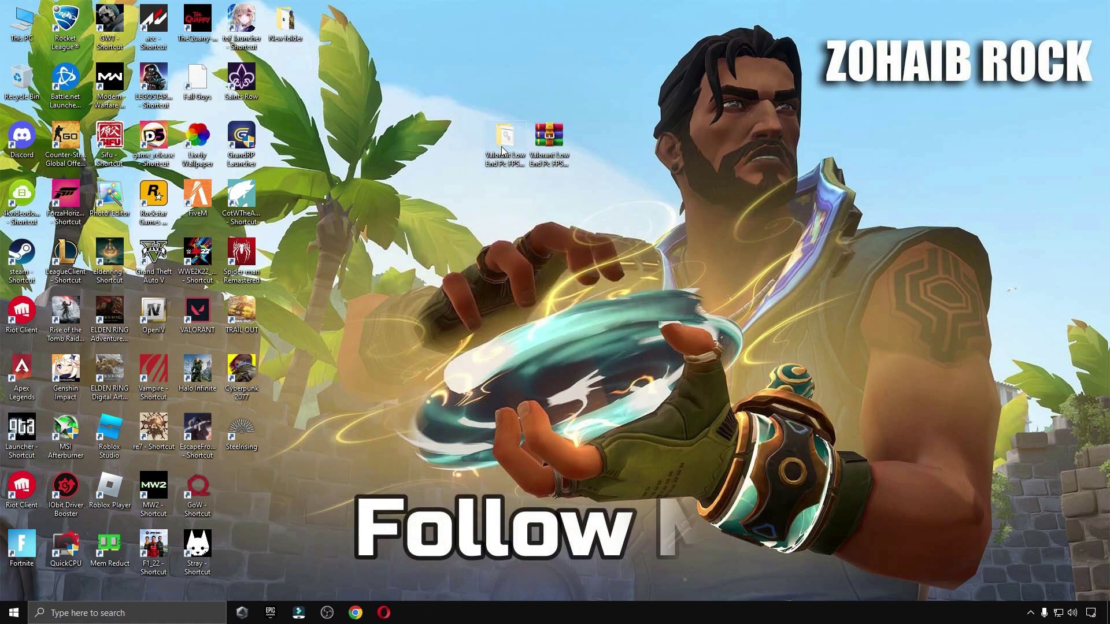
left_click(1069, 6)
left_click_drag(636, 64, 717, 115)
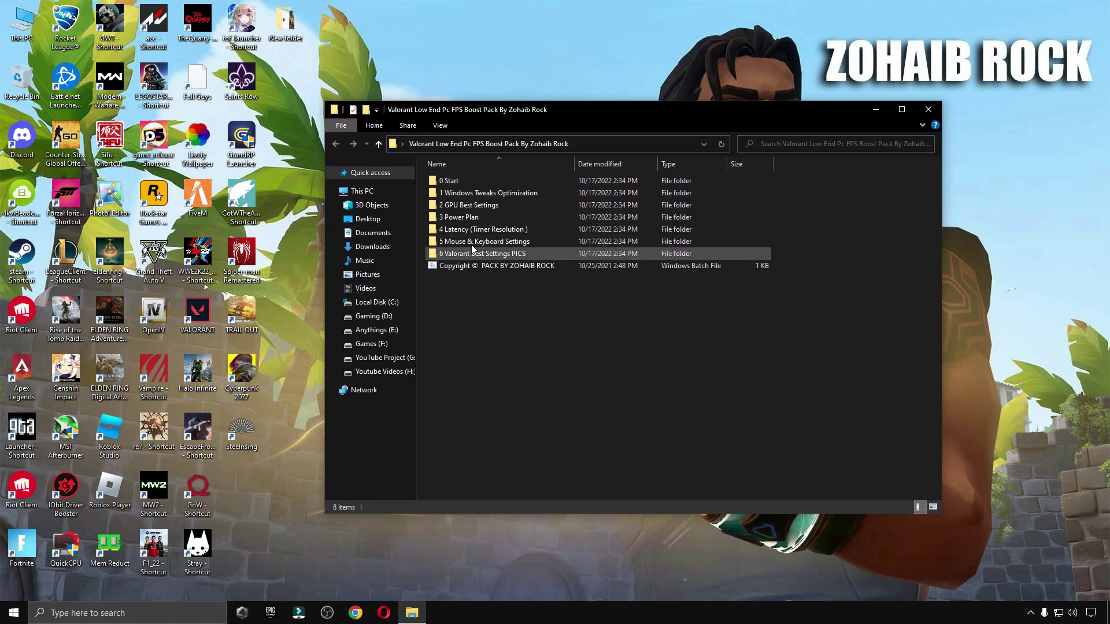
- Launch Create A Restore Point from the 0 Start folder and confirm system protection turned on for Local Disk (C:)
double_click(466, 182)
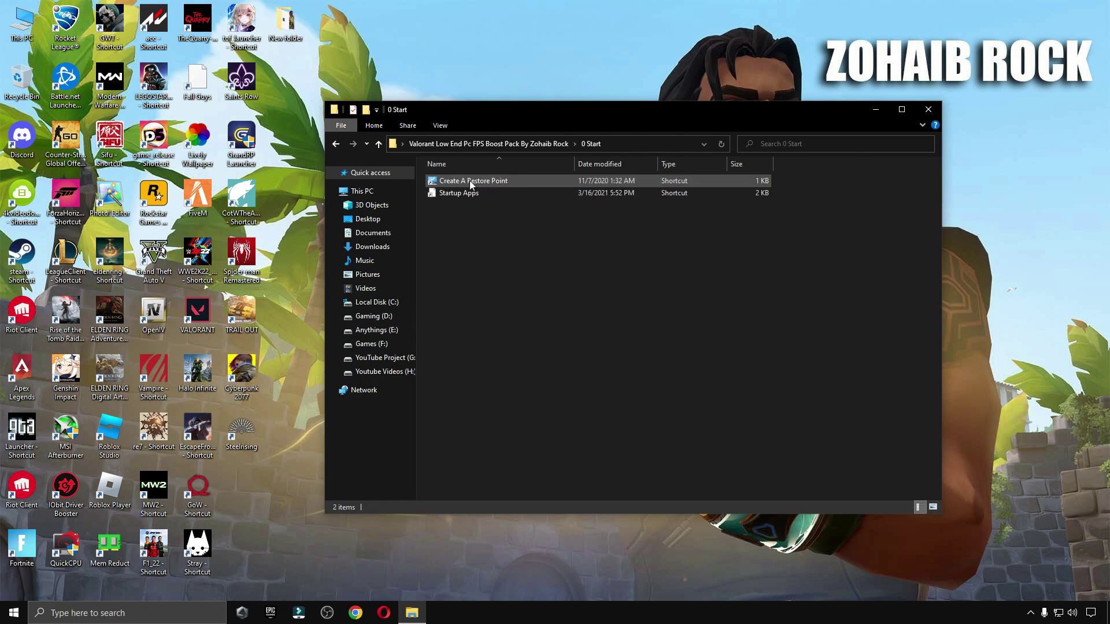
double_click(470, 180)
left_click_drag(229, 51, 593, 118)
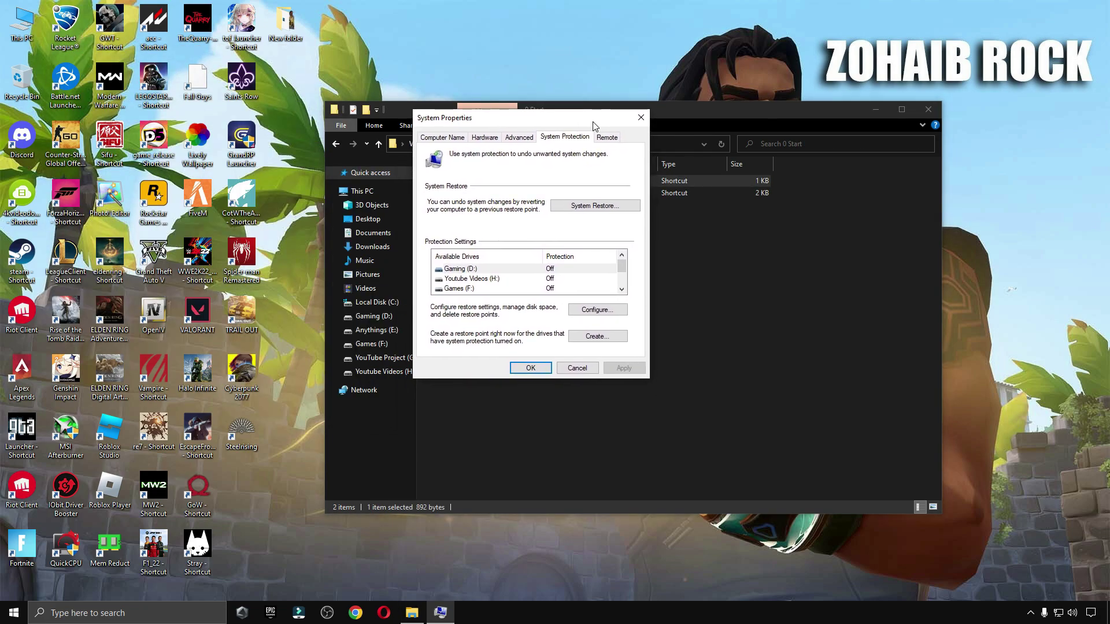
scroll(477, 284, "down", 1)
left_click(503, 279)
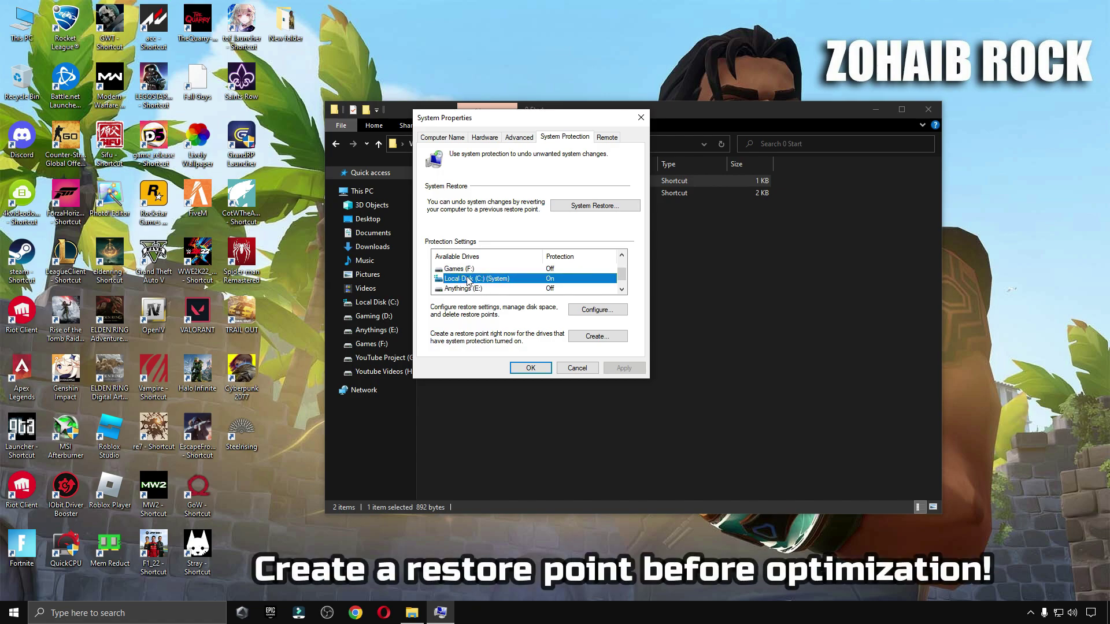
left_click(598, 310)
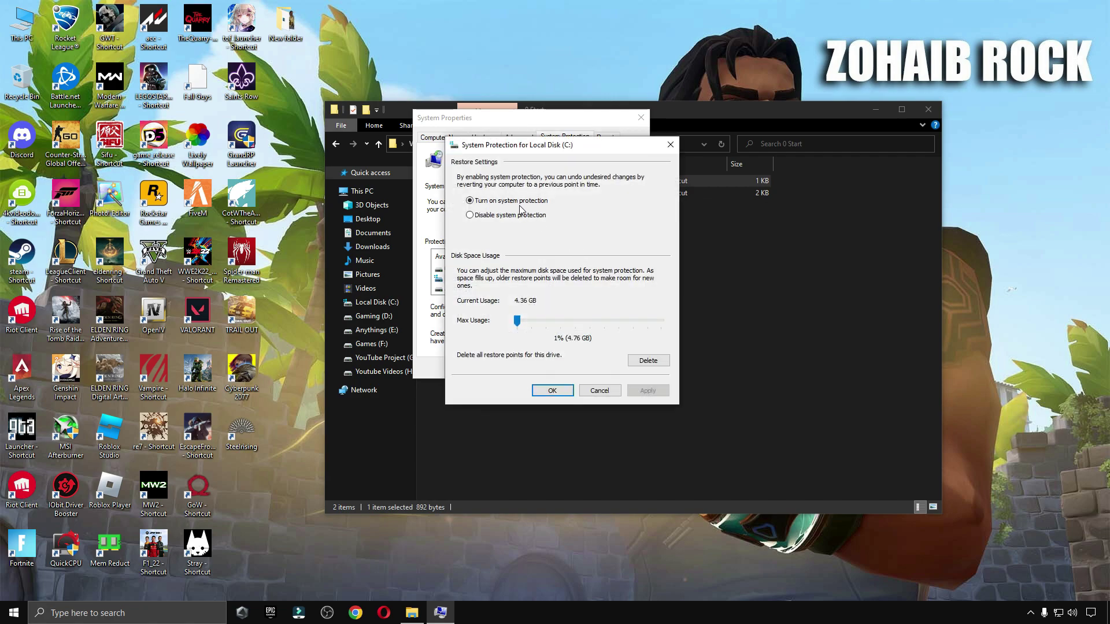
left_click(552, 390)
- Create a restore point described as "Restore Point" and close System Properties
left_click(597, 336)
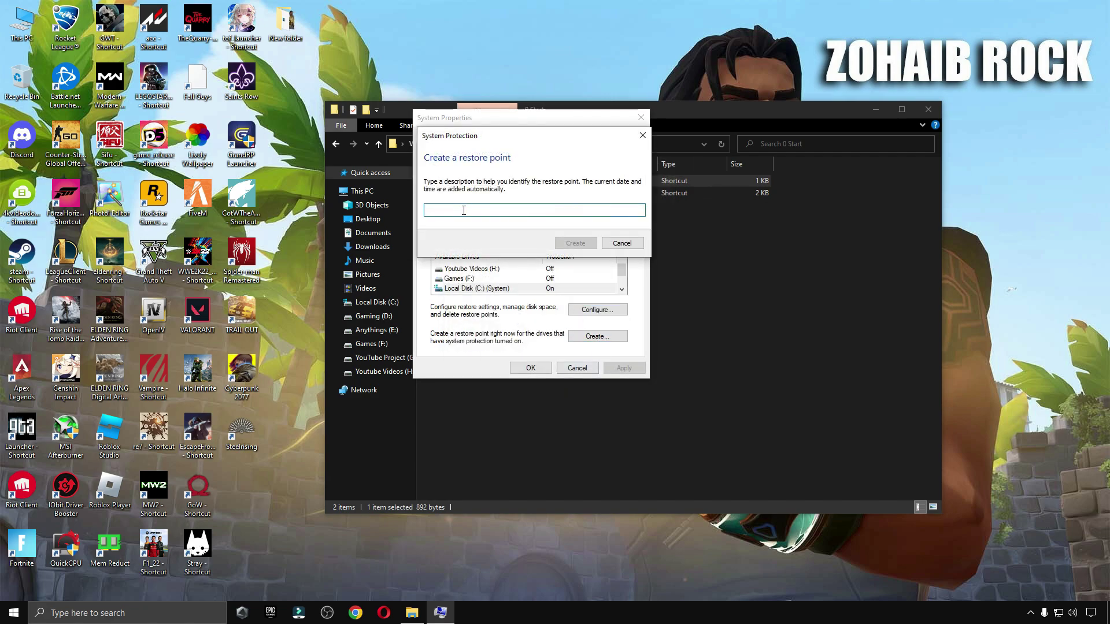
type("Restore Point")
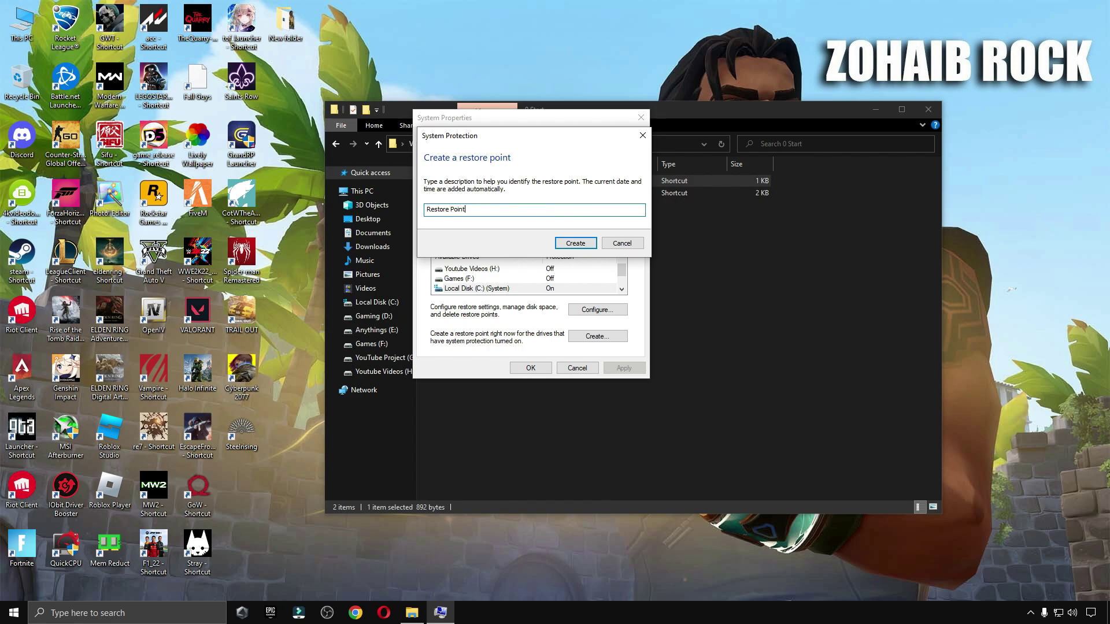
left_click(556, 247)
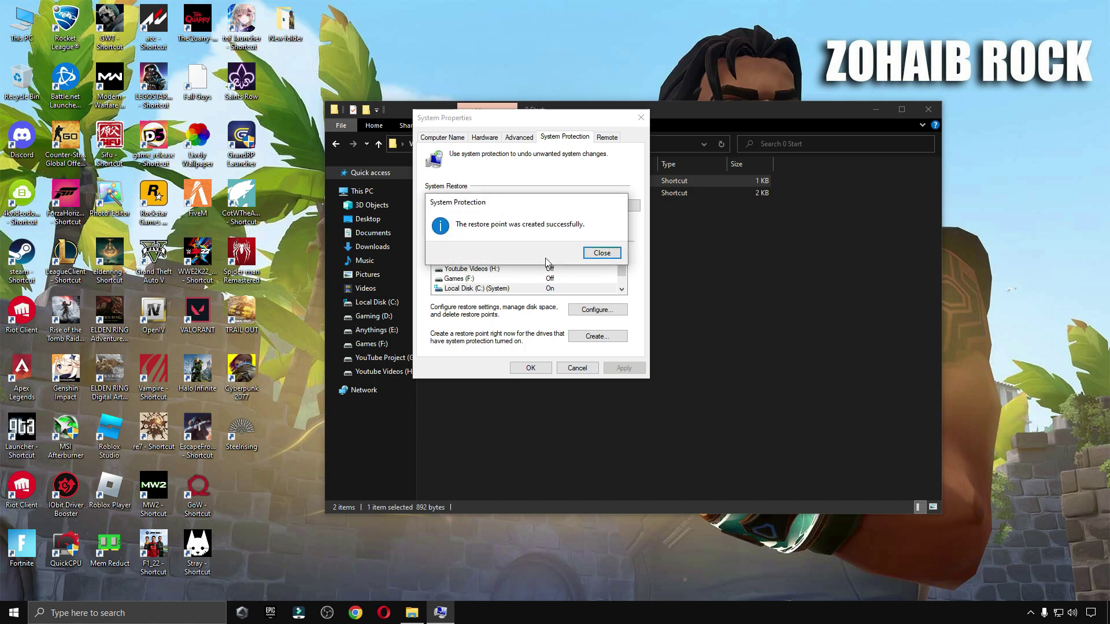
left_click(596, 254)
left_click(530, 367)
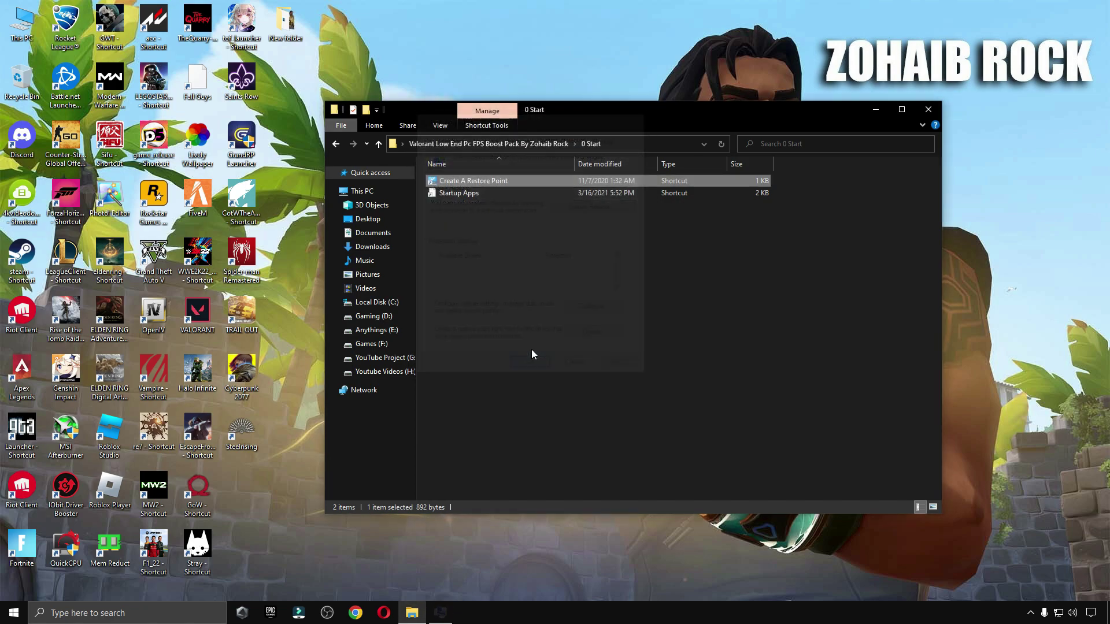
- Open Startup Apps and examine the status of Skype, Phone Link, Cortana and Vanguard tray notification, closing the list when done
double_click(477, 194)
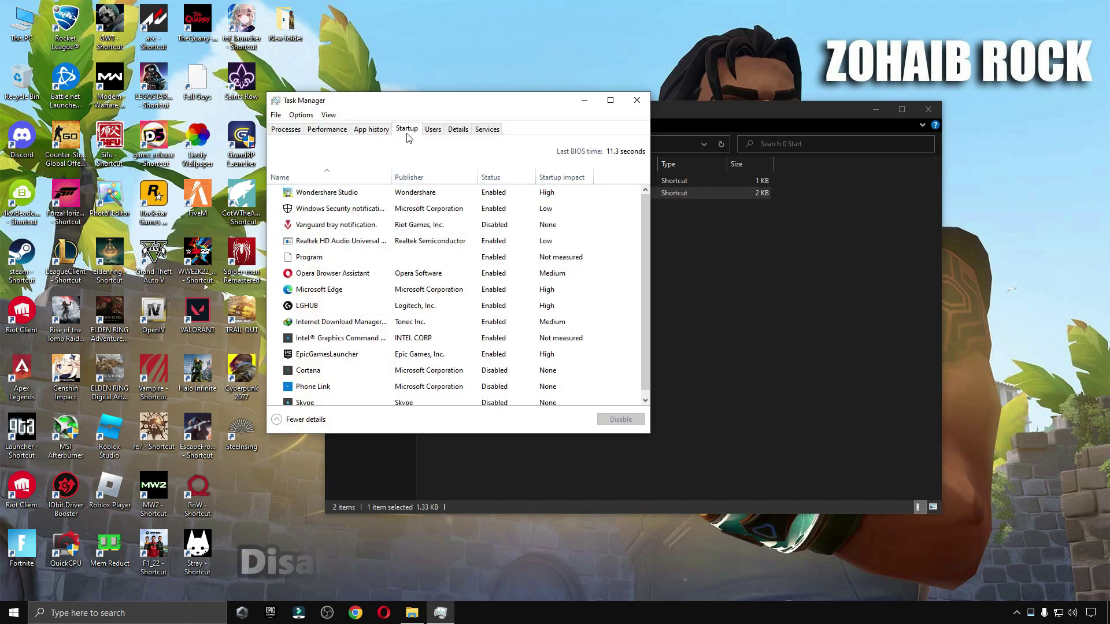
left_click(512, 399)
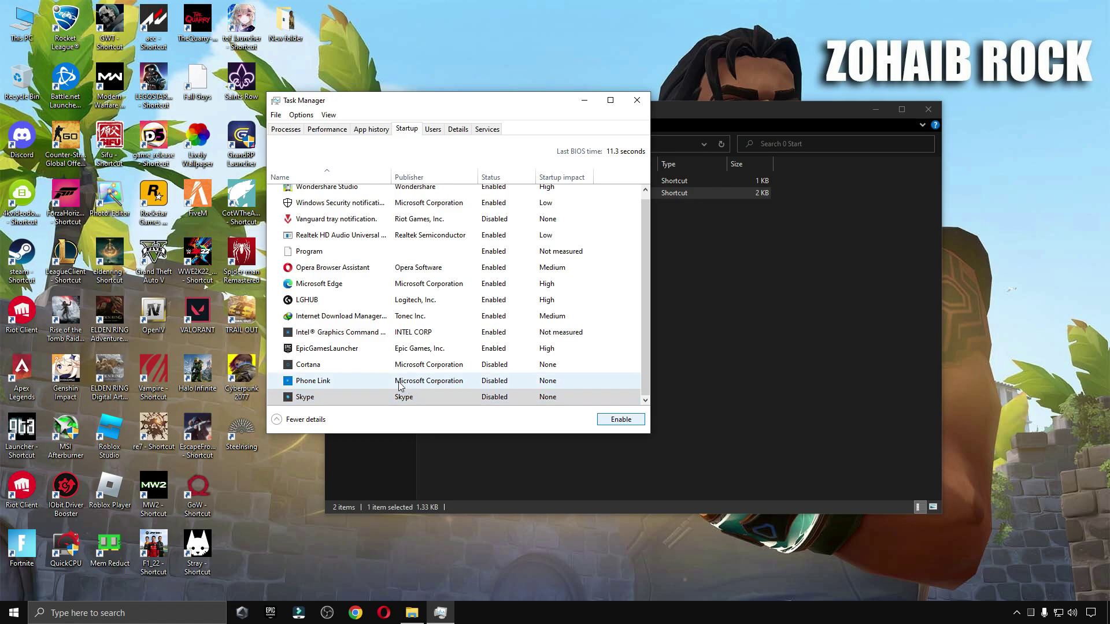
left_click(483, 383)
left_click(483, 366)
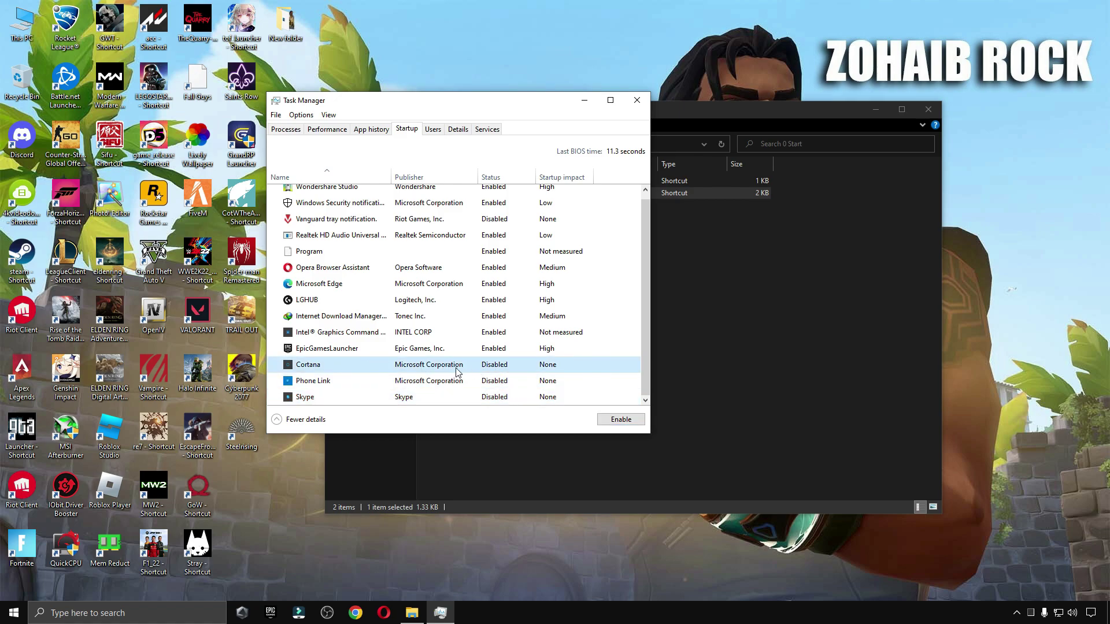
scroll(472, 373, "up", 1)
left_click(440, 228)
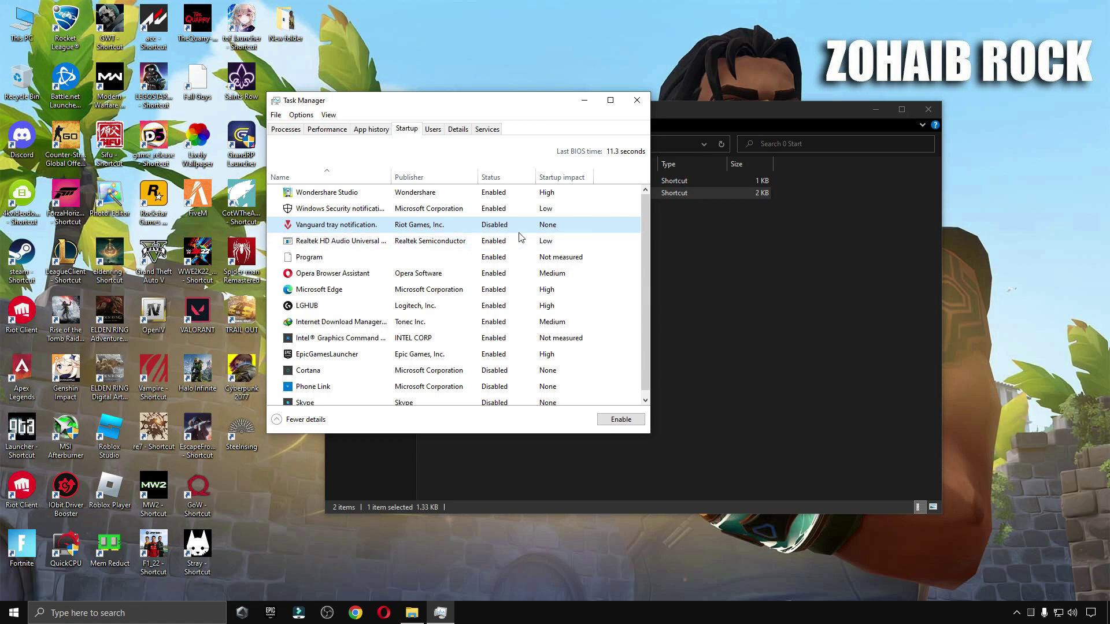
left_click(636, 100)
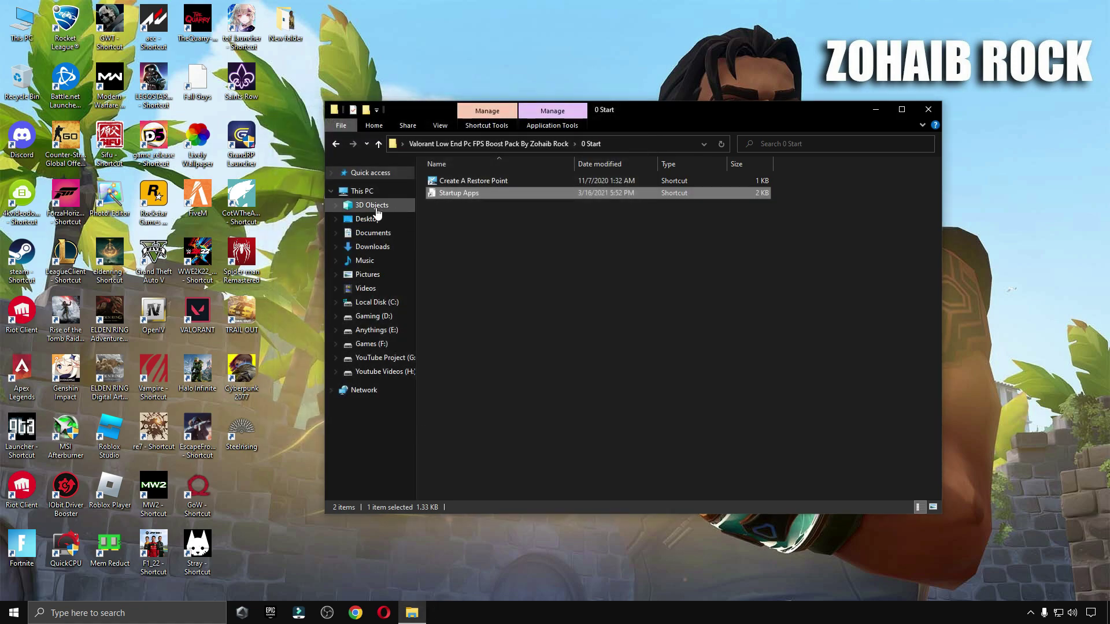
- Go back to the boost pack's main folder and open the 1 Windows Tweaks Optimization folder
left_click(337, 144)
double_click(474, 193)
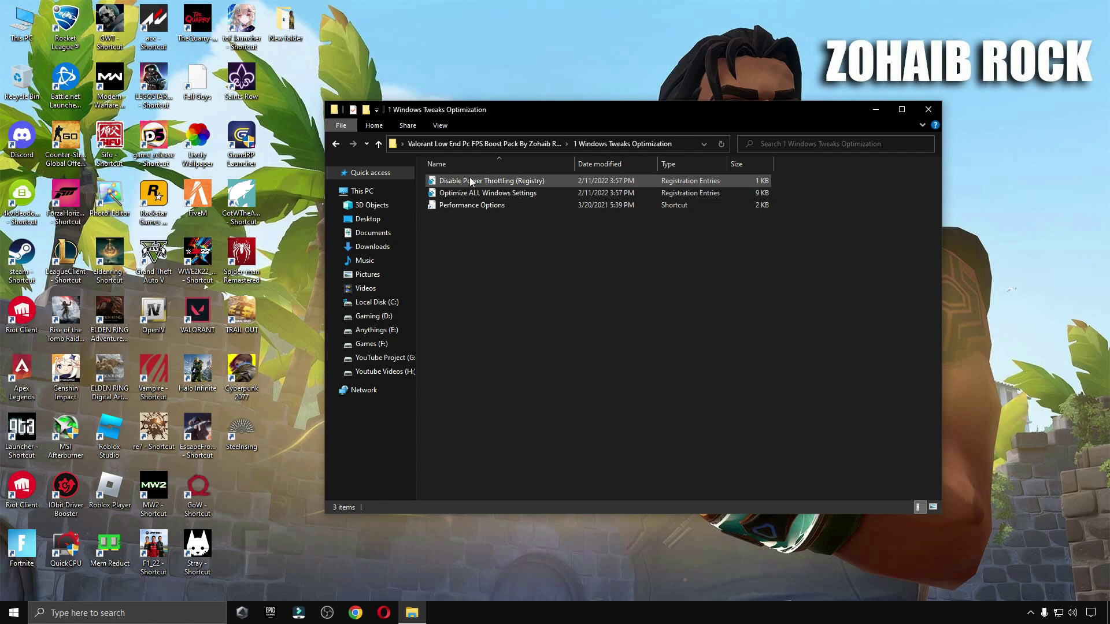
left_click(14, 612)
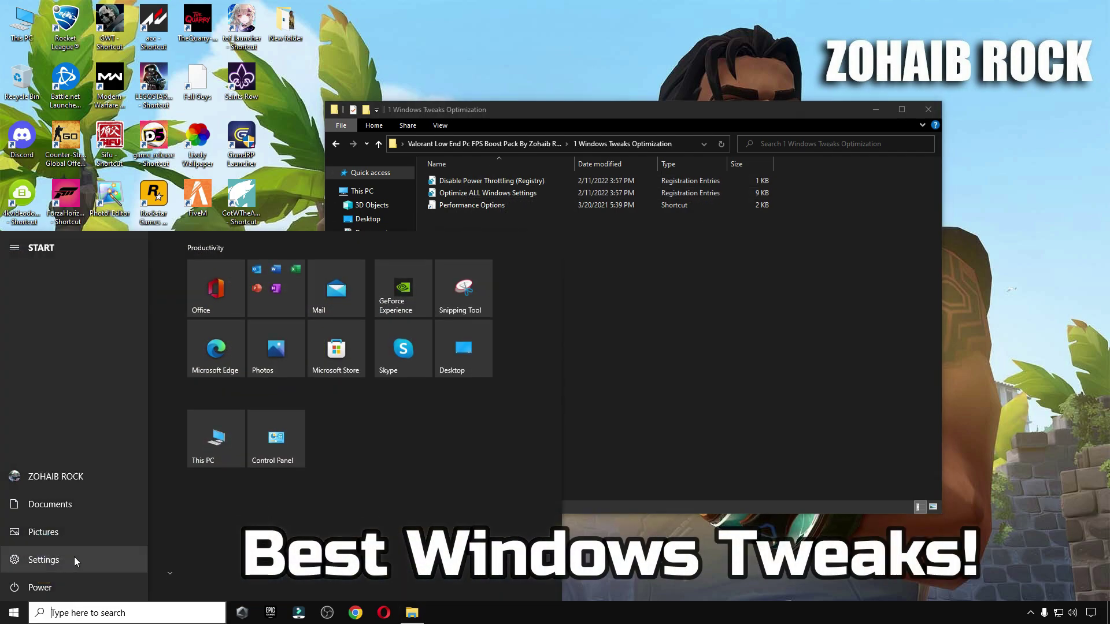
left_click(90, 559)
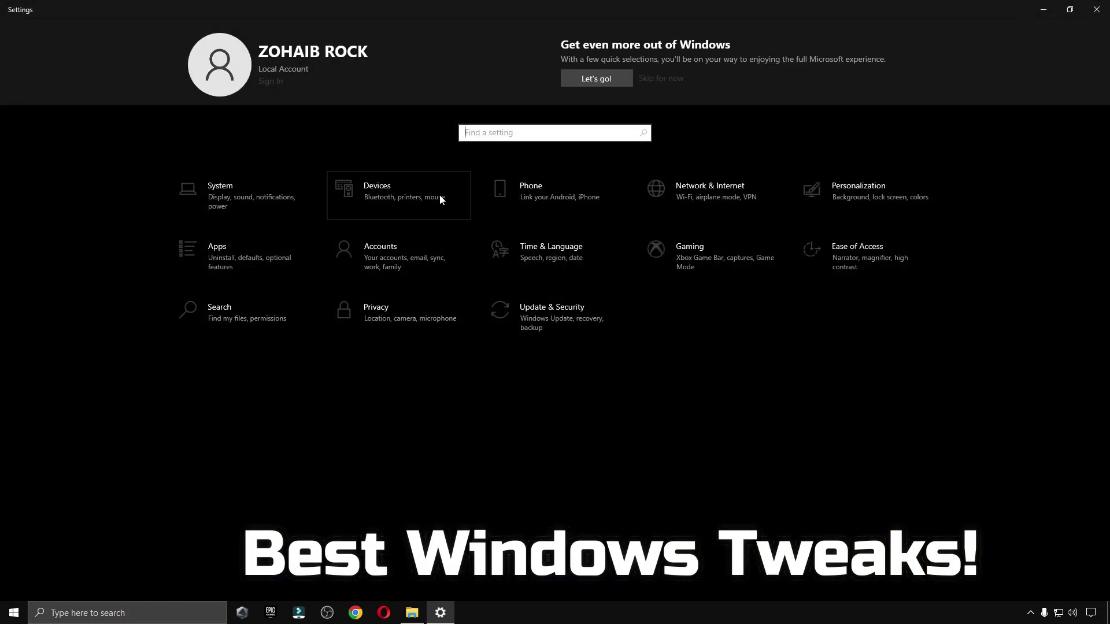
left_click(1096, 9)
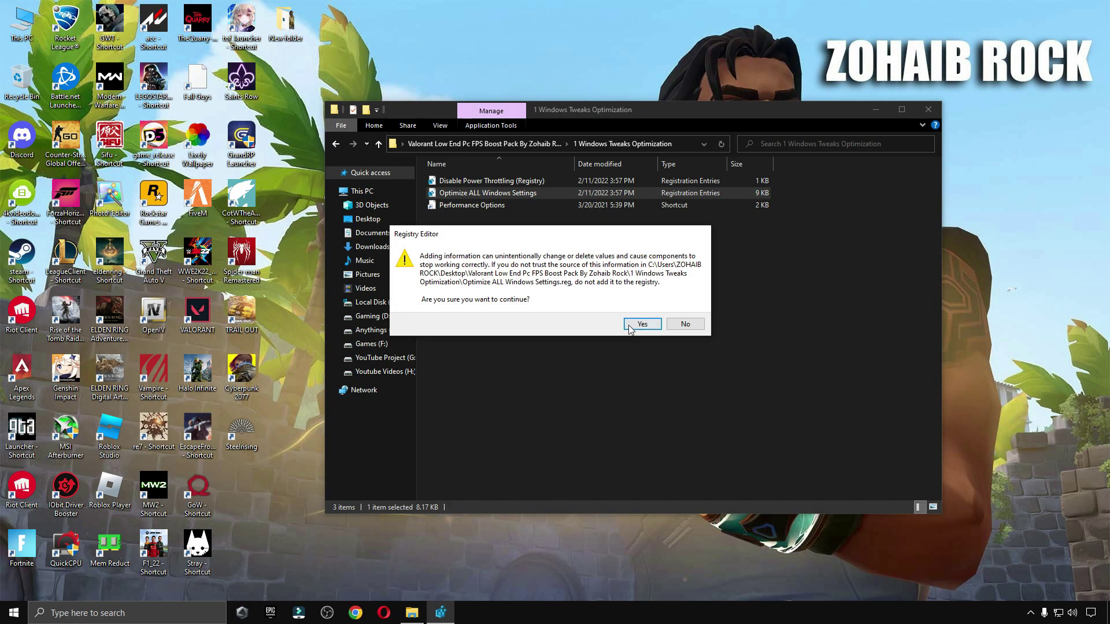
- Add the Optimize ALL Windows Settings and Disable Power Throttling files to the registry, accepting every confirmation
left_click(638, 322)
left_click(686, 311)
double_click(491, 181)
left_click(536, 376)
left_click(639, 323)
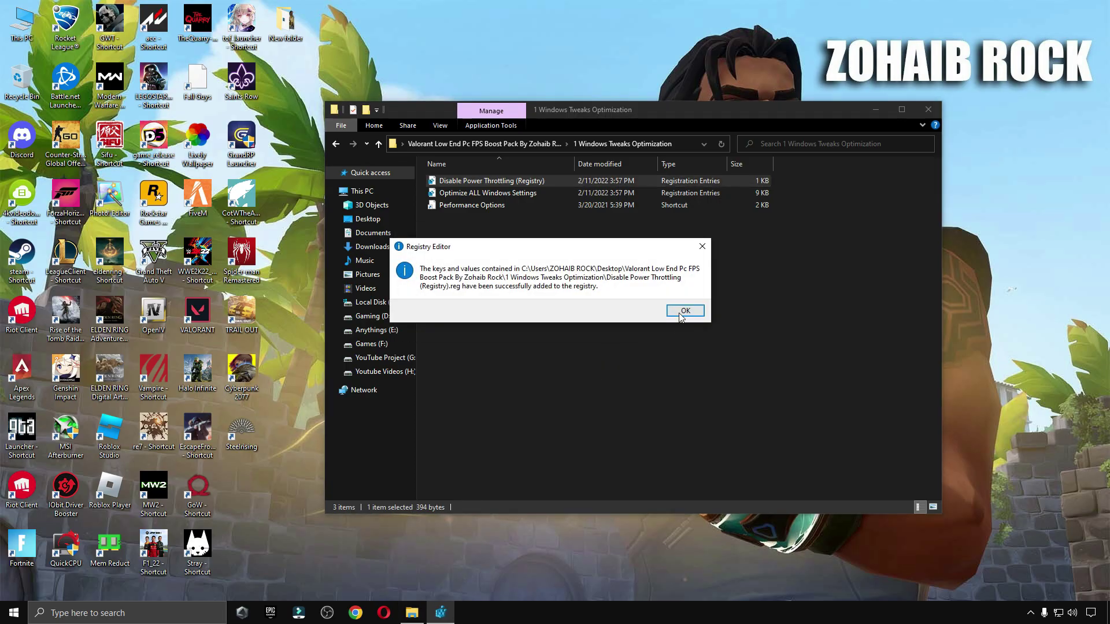
left_click(683, 311)
- Launch Performance Options from the tweaks folder and confirm visual effects with Adjust for best performance selected
double_click(483, 209)
left_click_drag(248, 65, 554, 120)
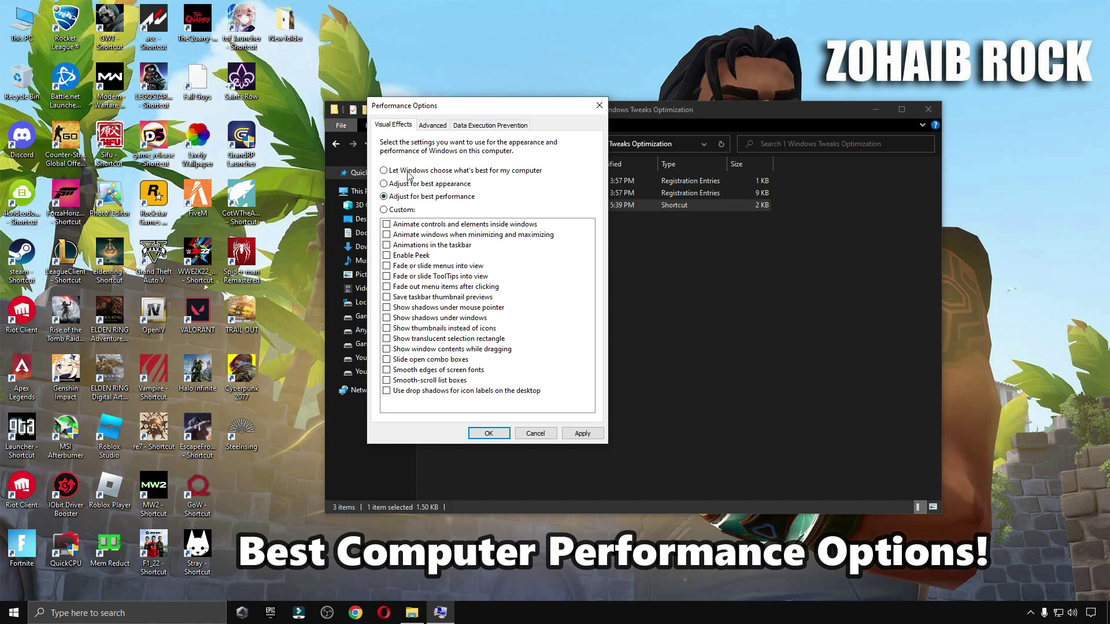
left_click(488, 433)
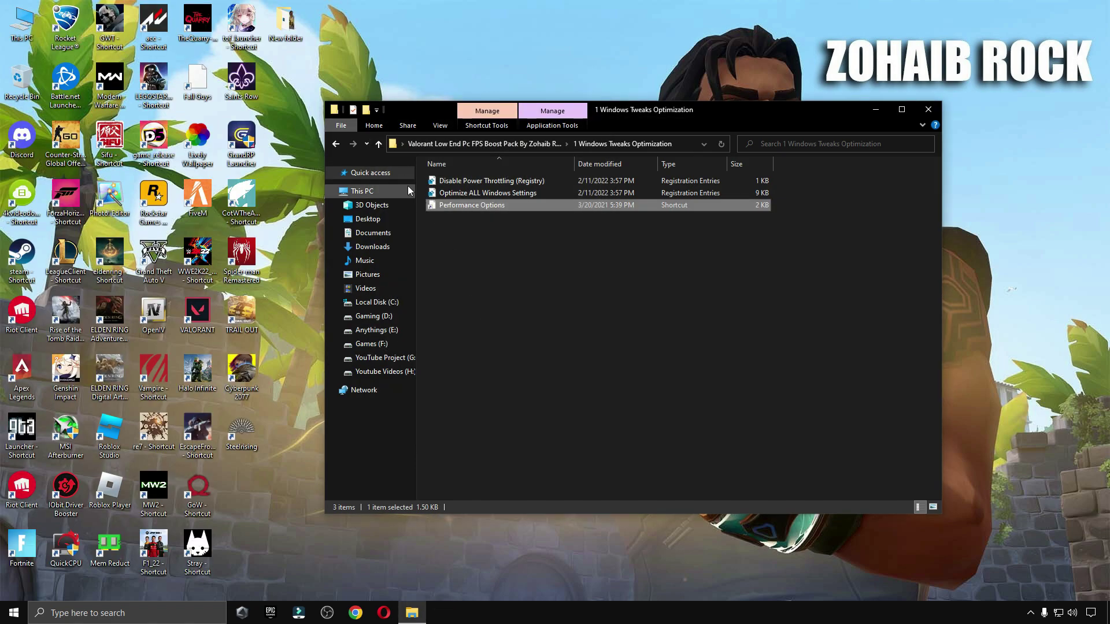
- Open the boost pack's 2 GPU Best Settings folder and show its contents as extra large icons
left_click(336, 144)
double_click(470, 212)
right_click(486, 247)
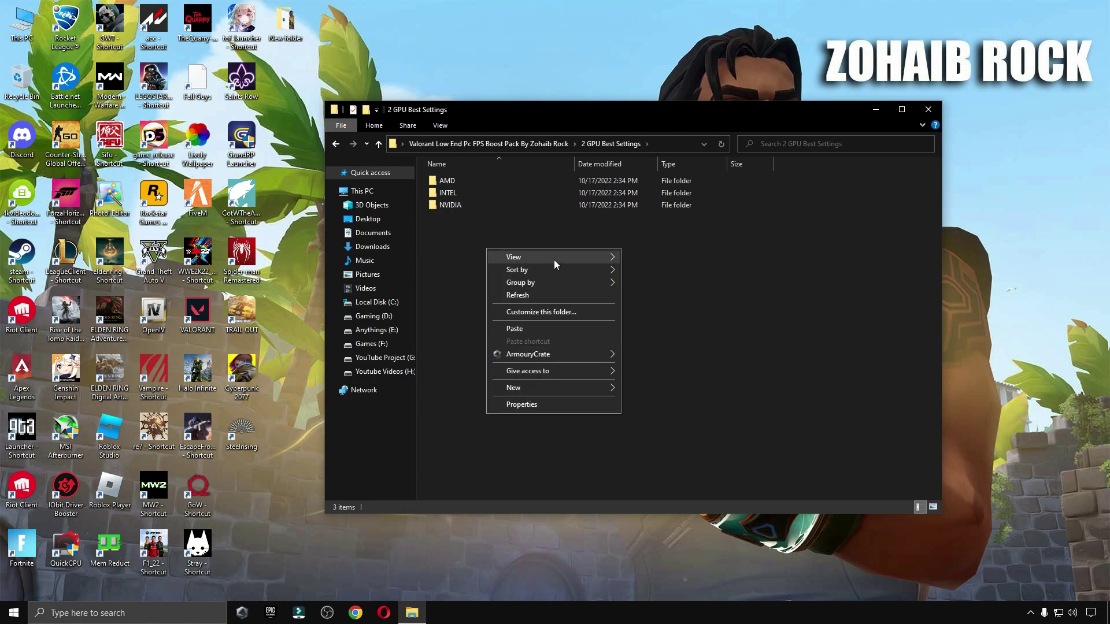
mouse_move(553, 260)
left_click(647, 258)
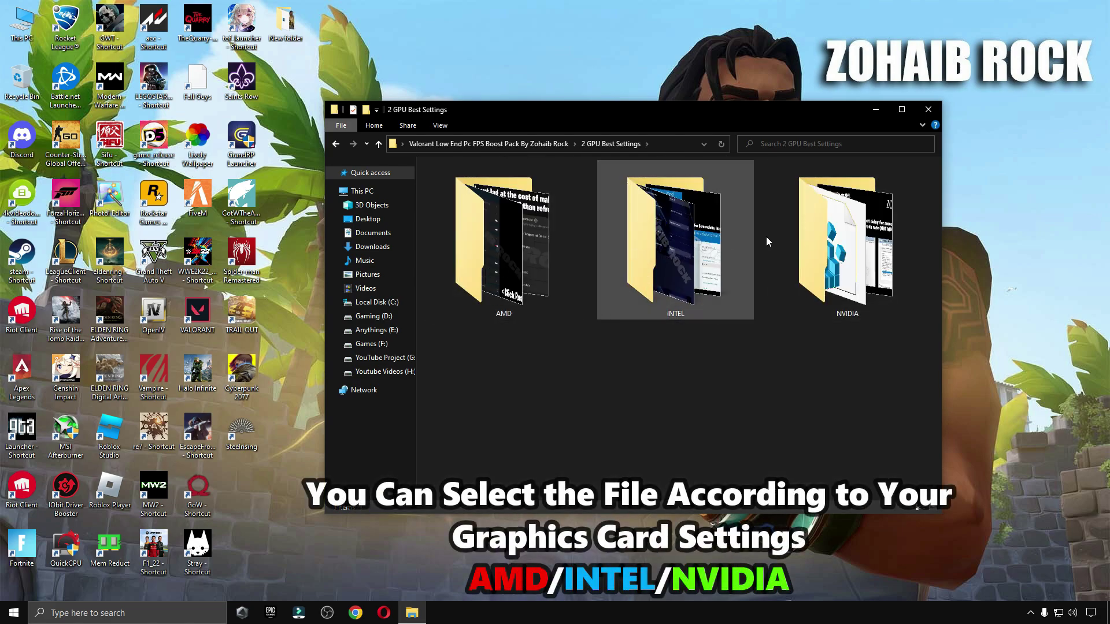
- Examine the recommended AMD advanced and display setting images in the AMD folder and close the viewer
double_click(492, 301)
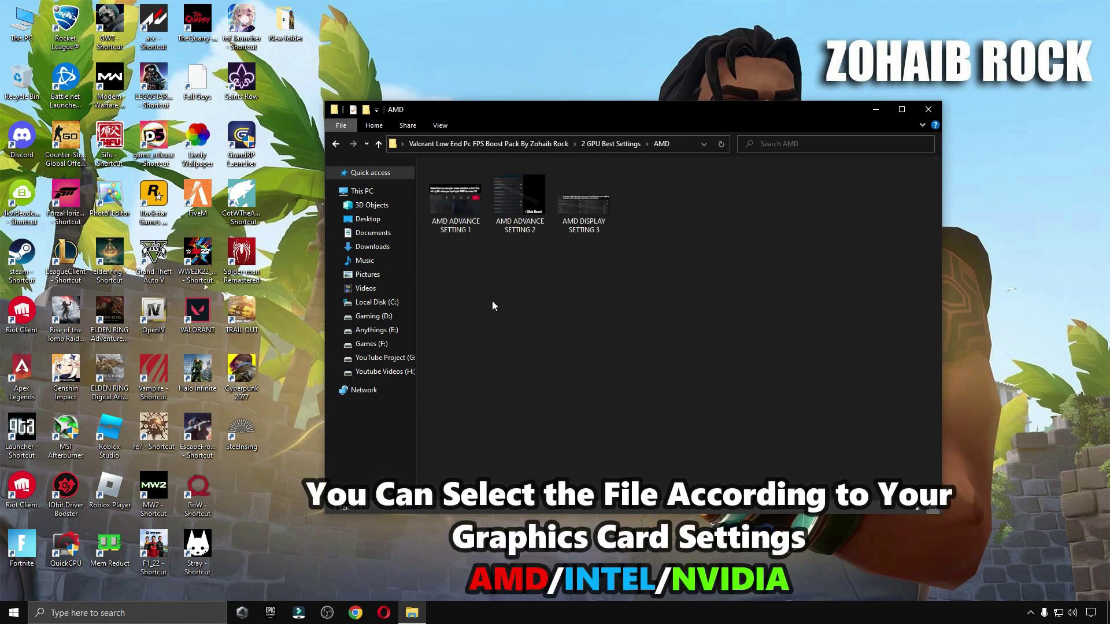
double_click(454, 200)
key("Right")
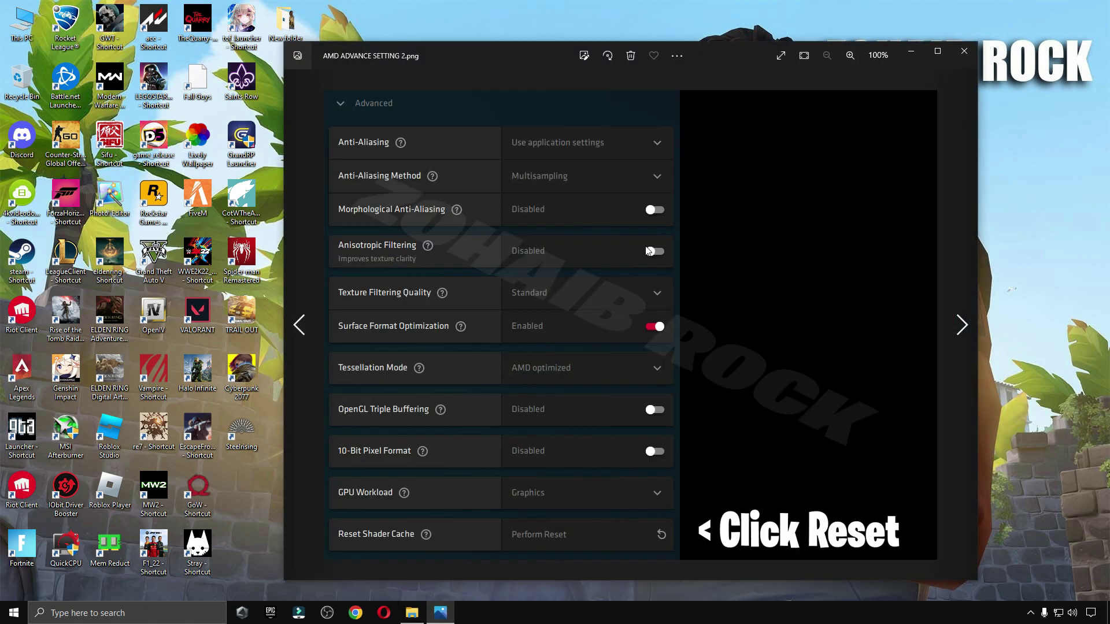
key("Right")
left_click(964, 51)
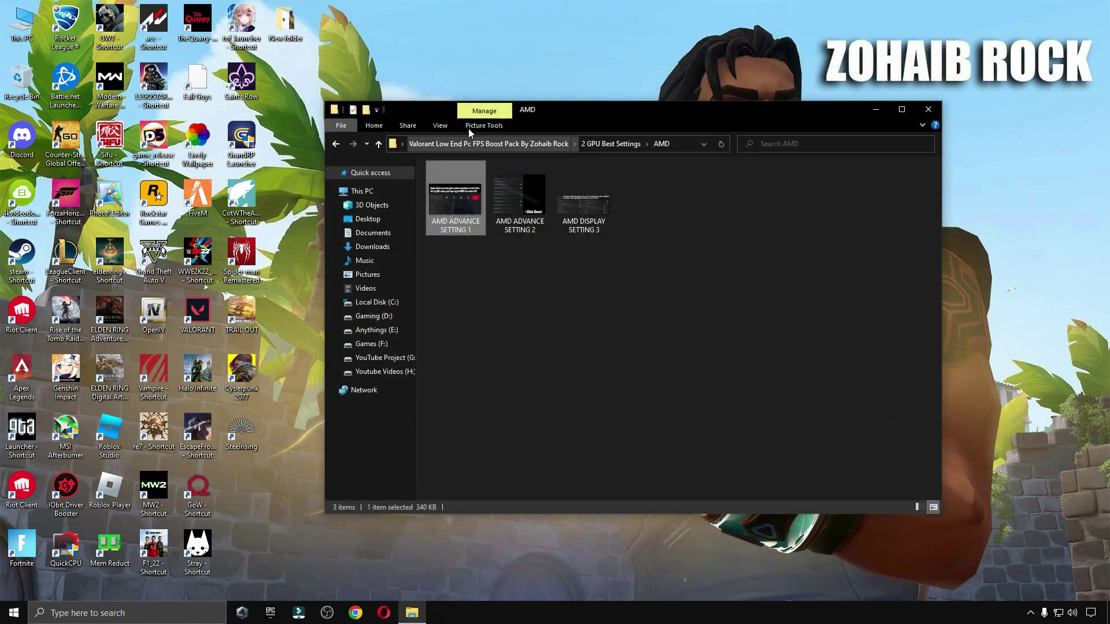
- Examine the Intel Graphics Command Center and Intel HD Graphics Control Panel images in the INTEL folder, closing the viewer when done
left_click(336, 144)
double_click(617, 218)
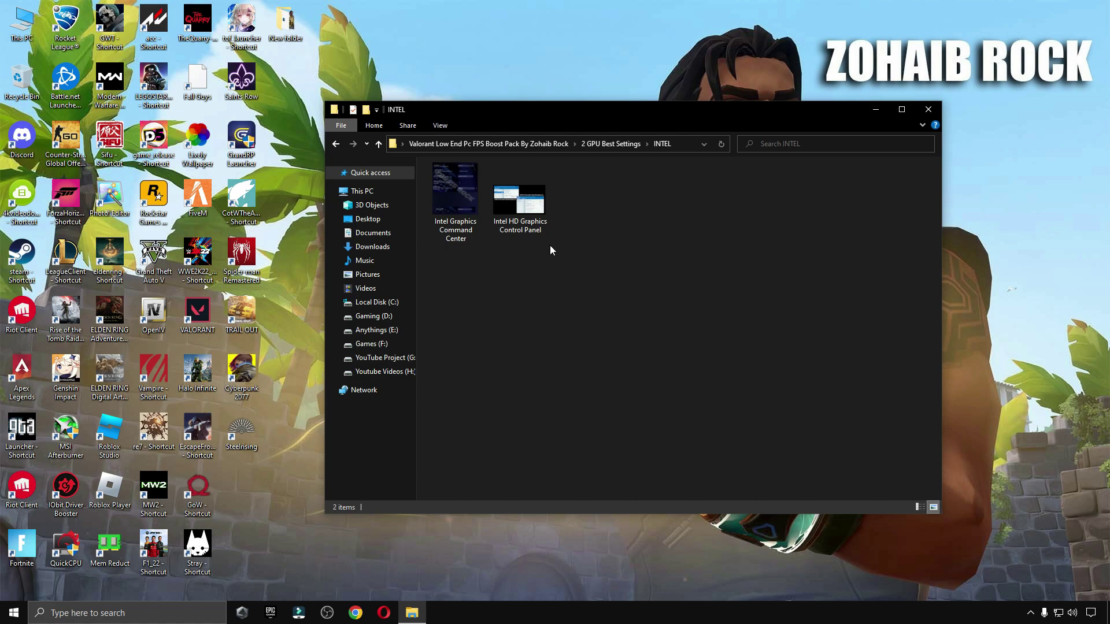
double_click(452, 193)
key("Right")
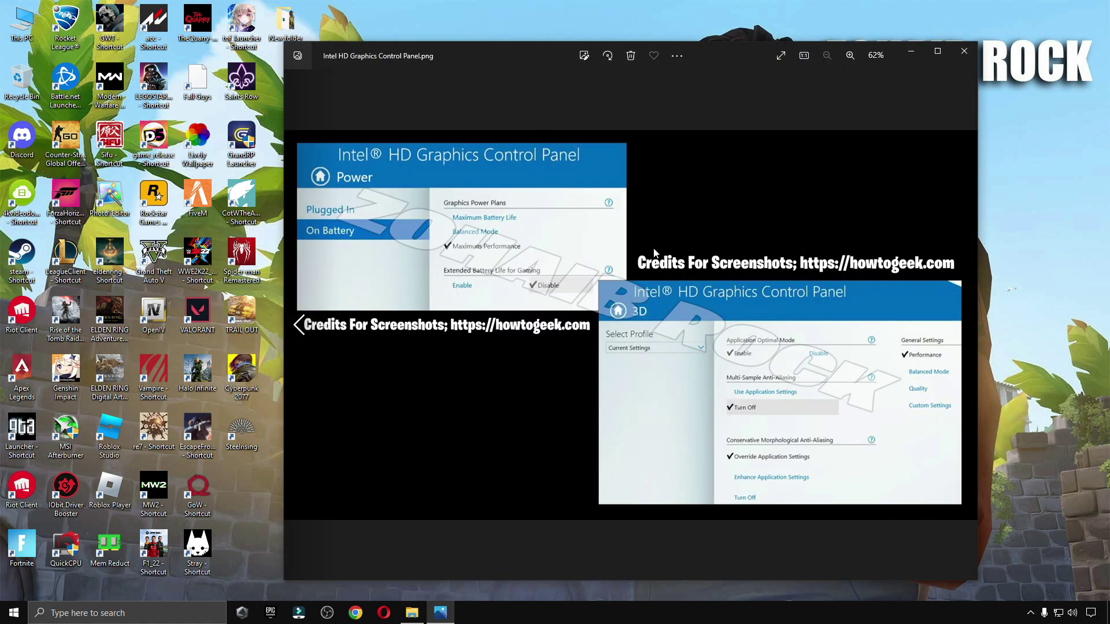
left_click(965, 51)
- Examine the NVIDIA Settings (Manage 3D Settings) image in the NVIDIA folder and close it
key("alt+Left")
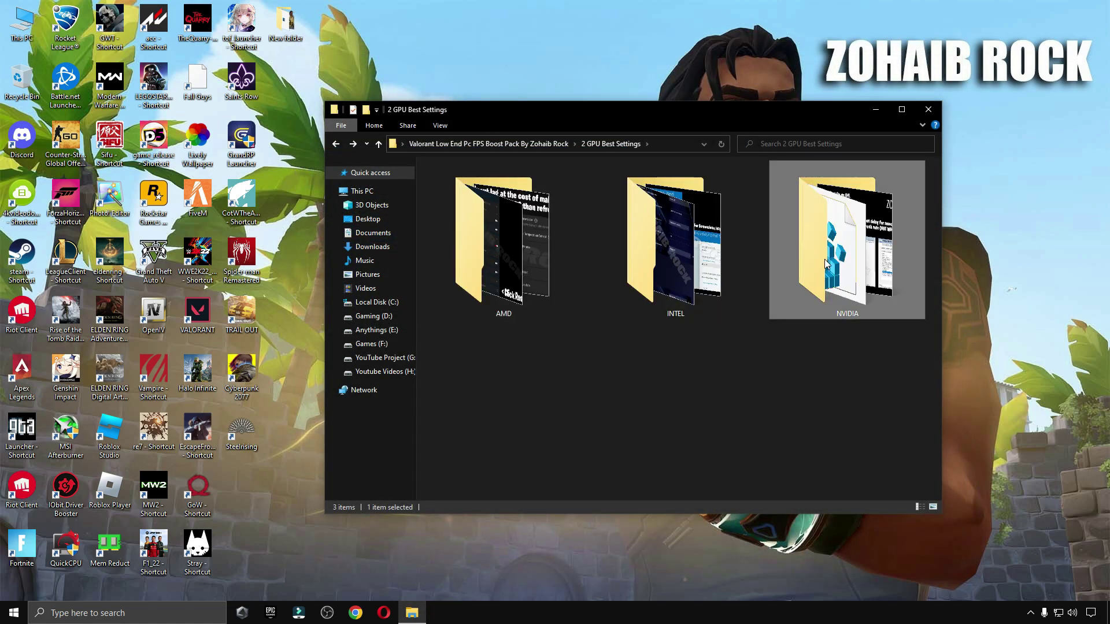
double_click(811, 266)
double_click(456, 203)
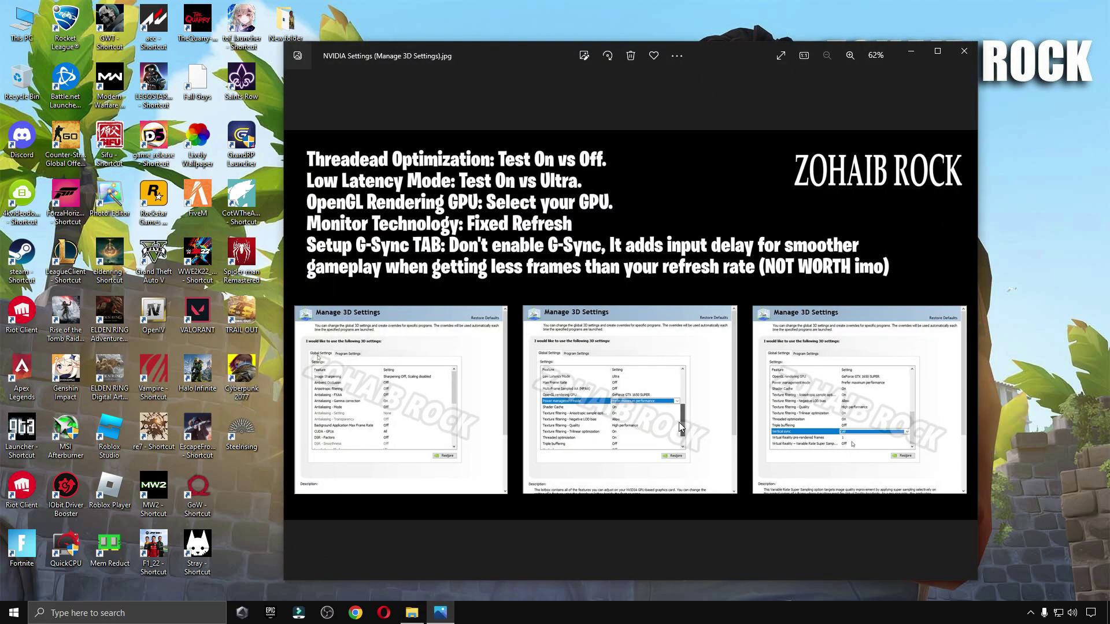
left_click(963, 52)
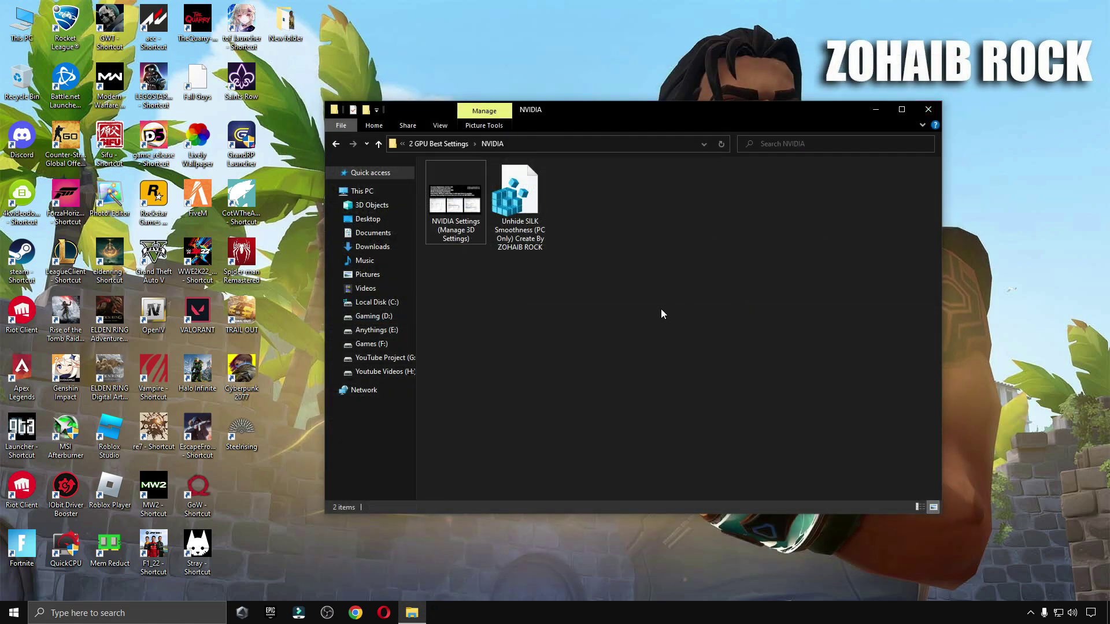
- Return to the boost pack's main folder and open the 64bit Quick-CPU installer folder inside 3 Power Plan
key("alt+Left")
key("alt+Left")
double_click(478, 217)
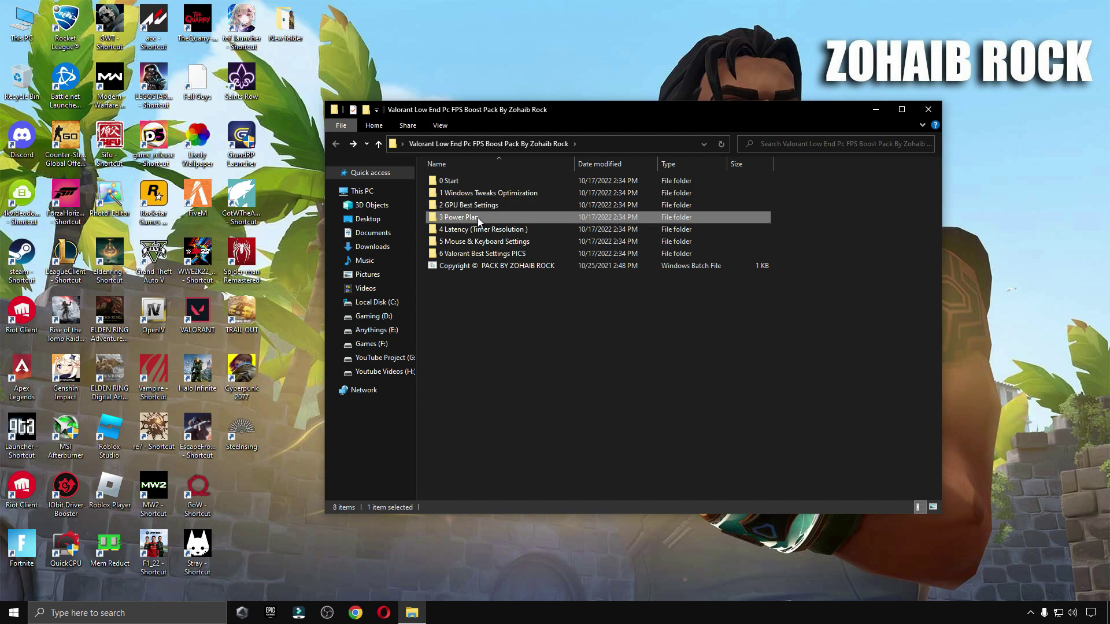
double_click(459, 181)
double_click(456, 192)
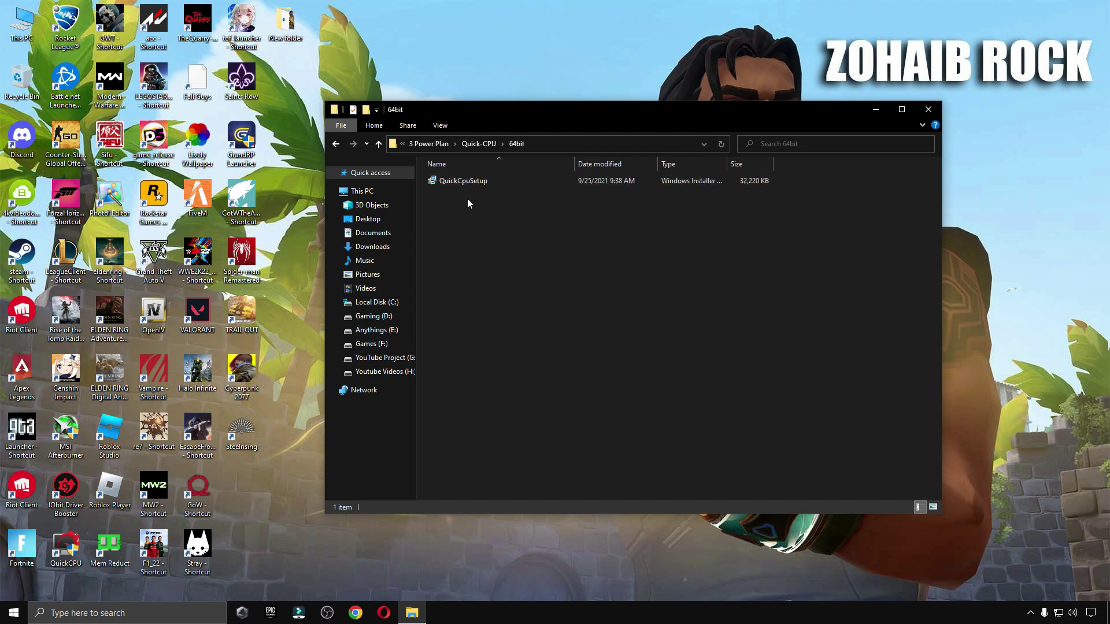
- Launch QuickCPU from the desktop, close the boost pack folder window and dismiss the new version notice
left_click(68, 551)
double_click(68, 551)
left_click(500, 389)
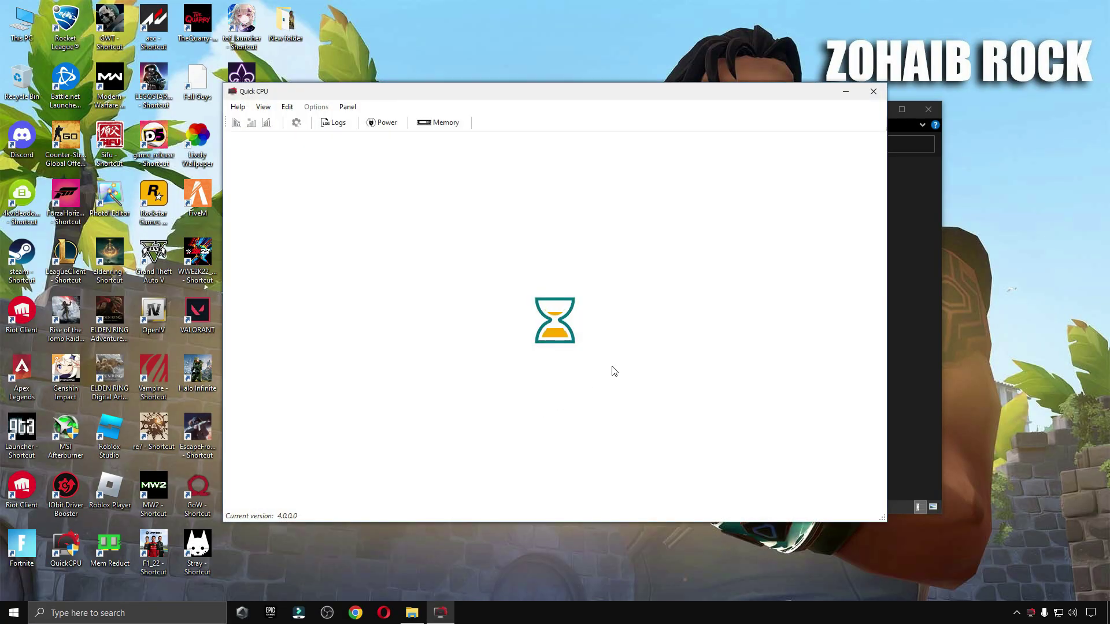
left_click(935, 109)
left_click(936, 114)
left_click_drag(663, 88, 718, 103)
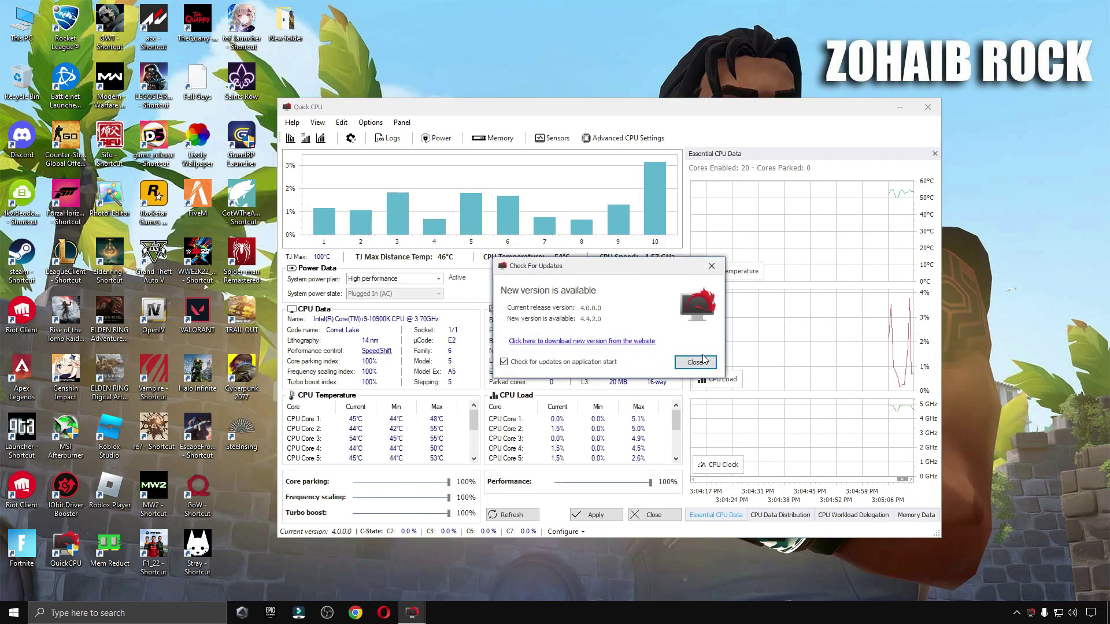
left_click(693, 362)
- Choose the High performance system power plan with Performance at 100%, apply the changes and close Quick CPU
left_click(438, 279)
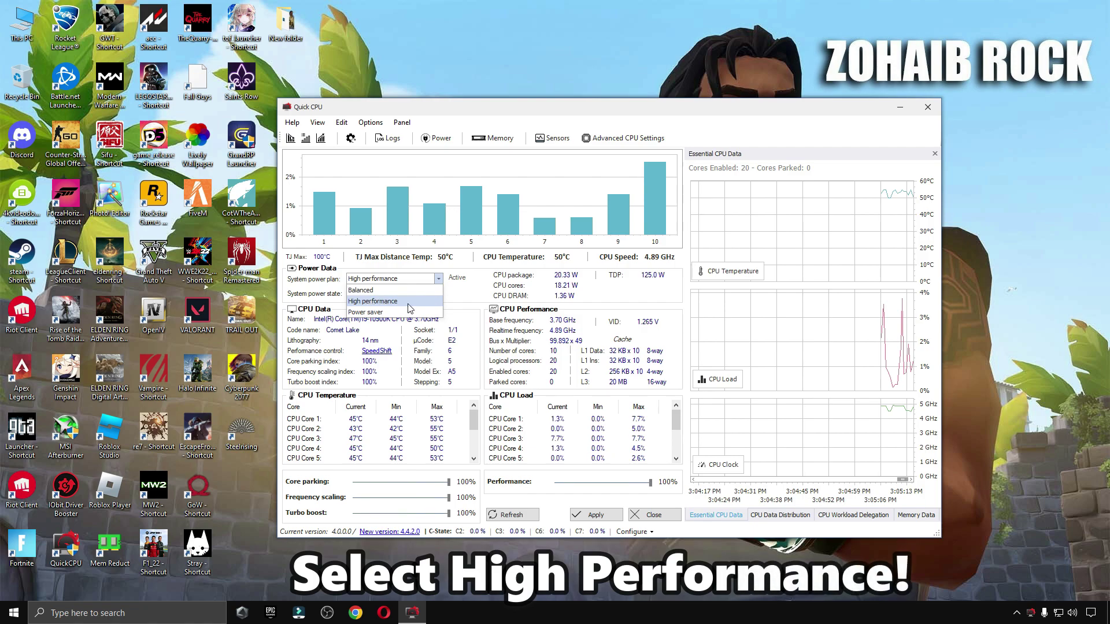
left_click(363, 302)
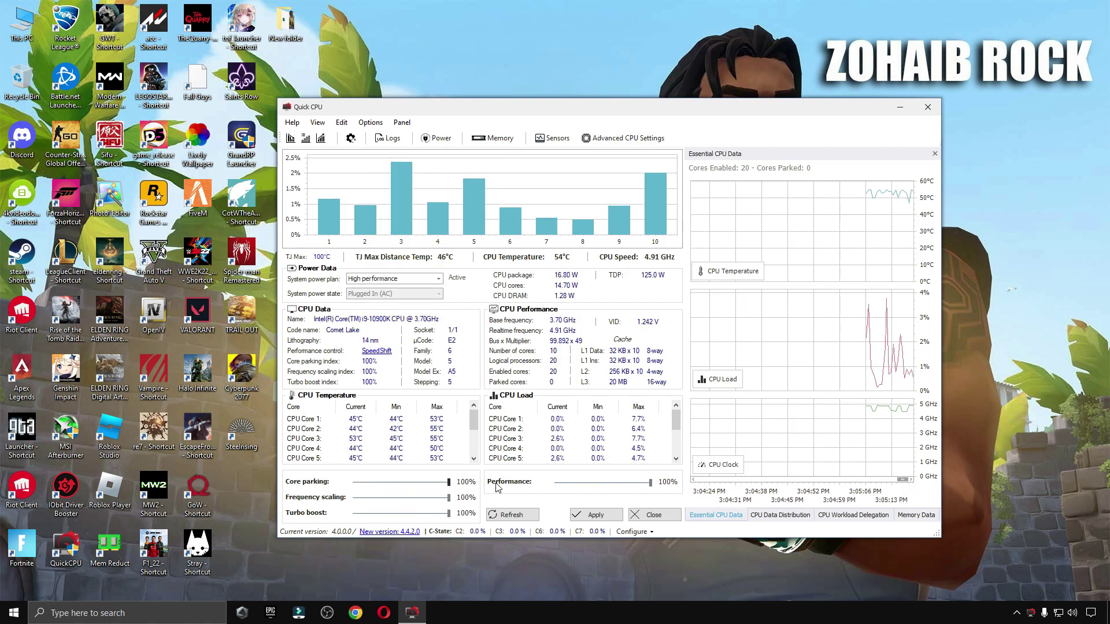
left_click(652, 492)
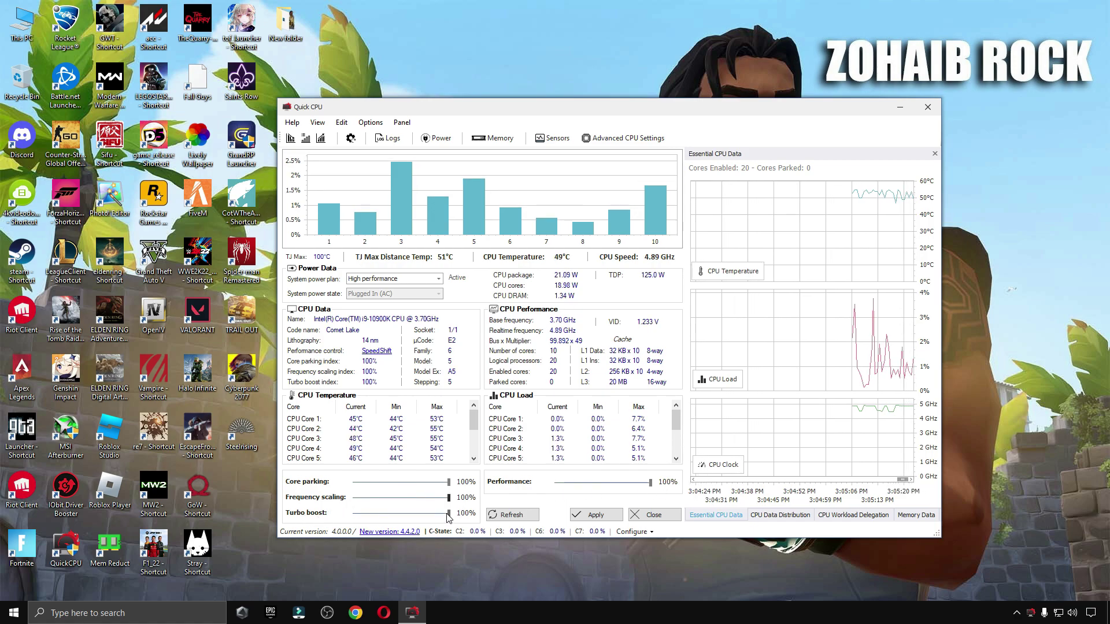
left_click(596, 514)
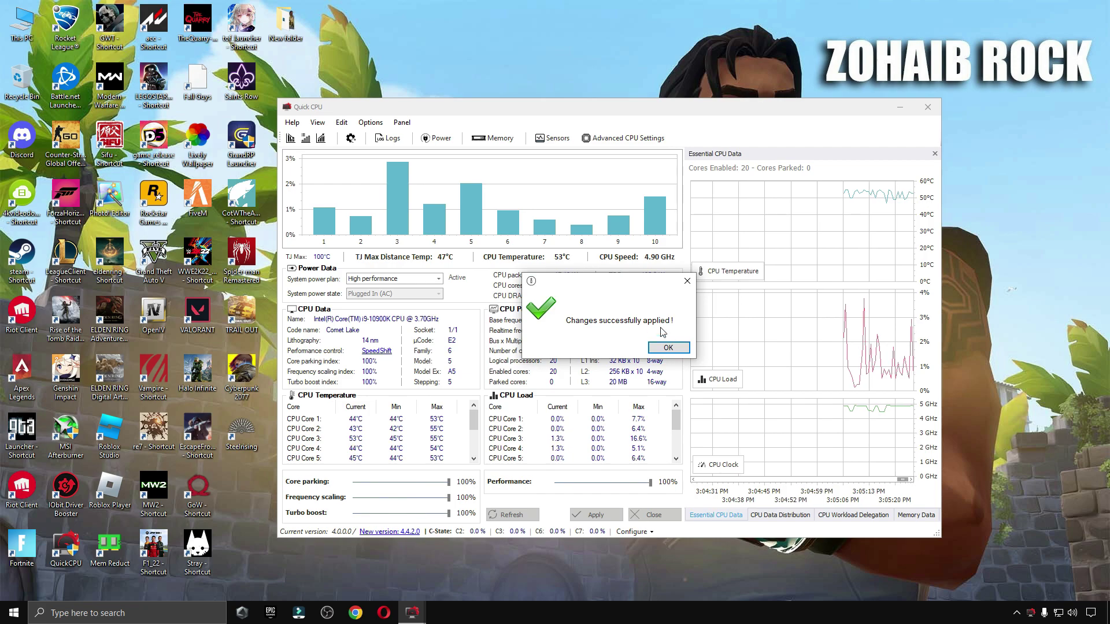
left_click(667, 347)
left_click(652, 514)
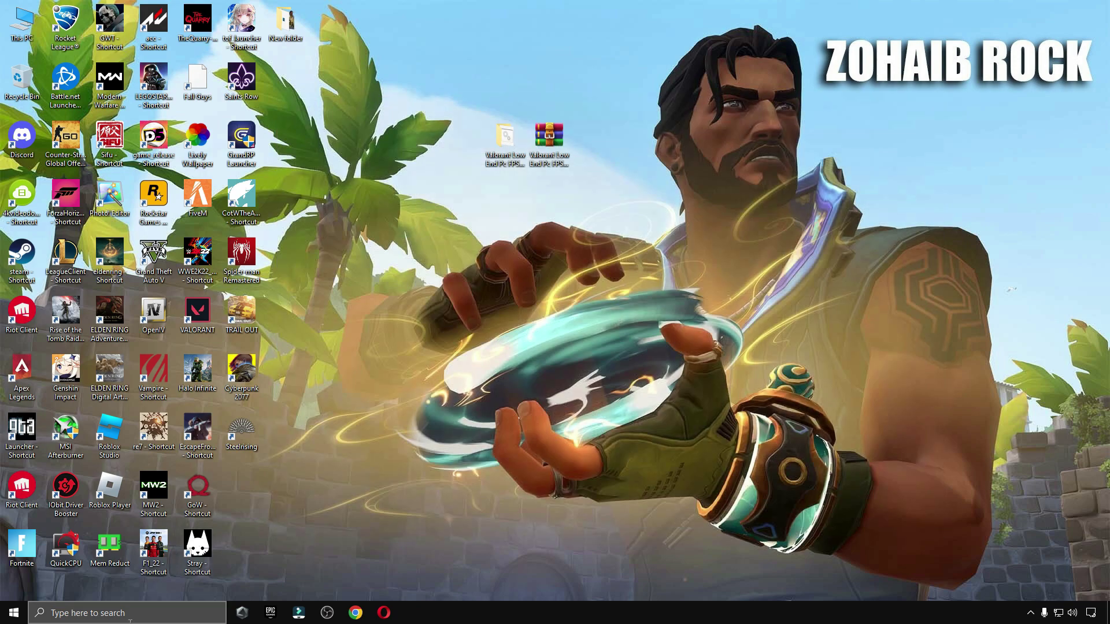
- Search Windows for "power", open Choose a power plan to check the selected plan and the additional plans, and close it
left_click(127, 613)
type("power")
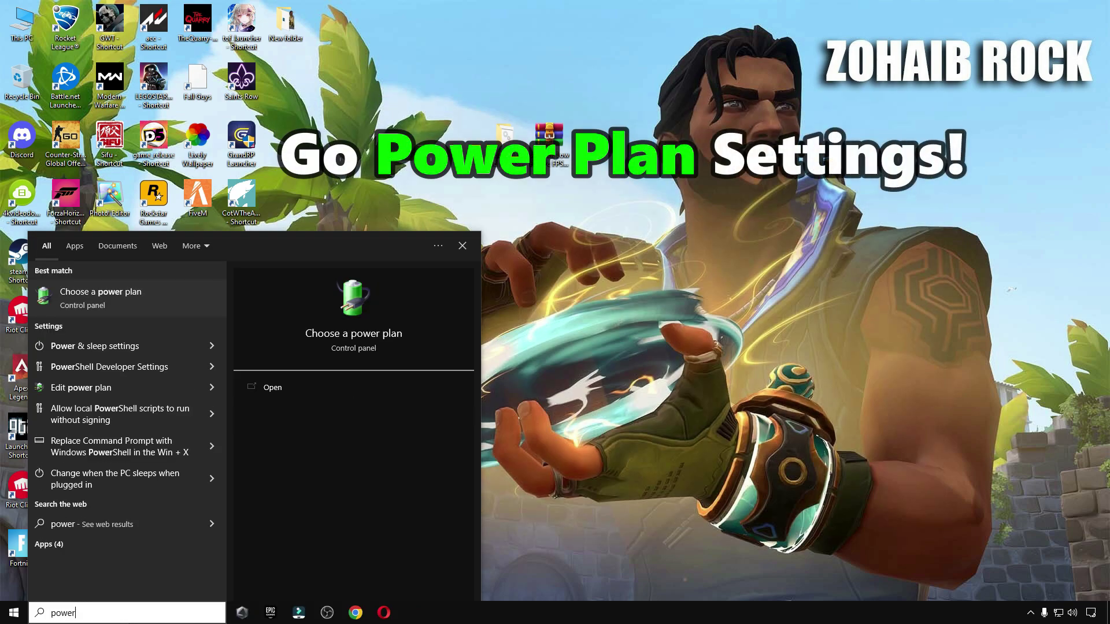
left_click(96, 298)
left_click_drag(792, 102, 711, 124)
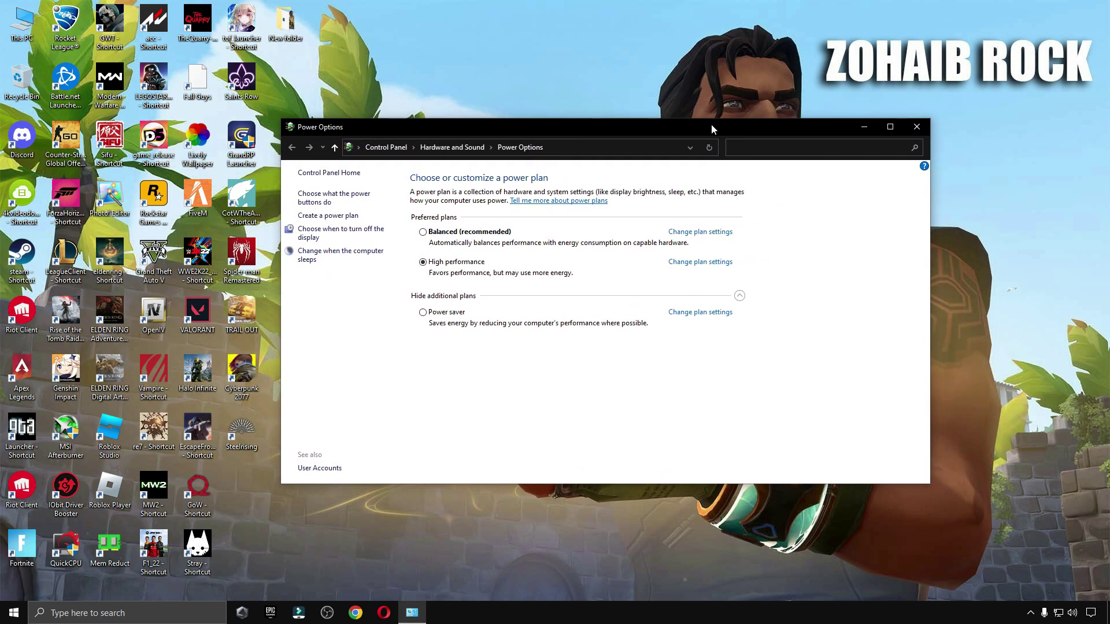
left_click(740, 297)
left_click(739, 295)
left_click(907, 126)
- Launch Set Timer Resolution from the boost pack's 4 Latency folder, set it to Maximum and keep it running minimized
double_click(517, 147)
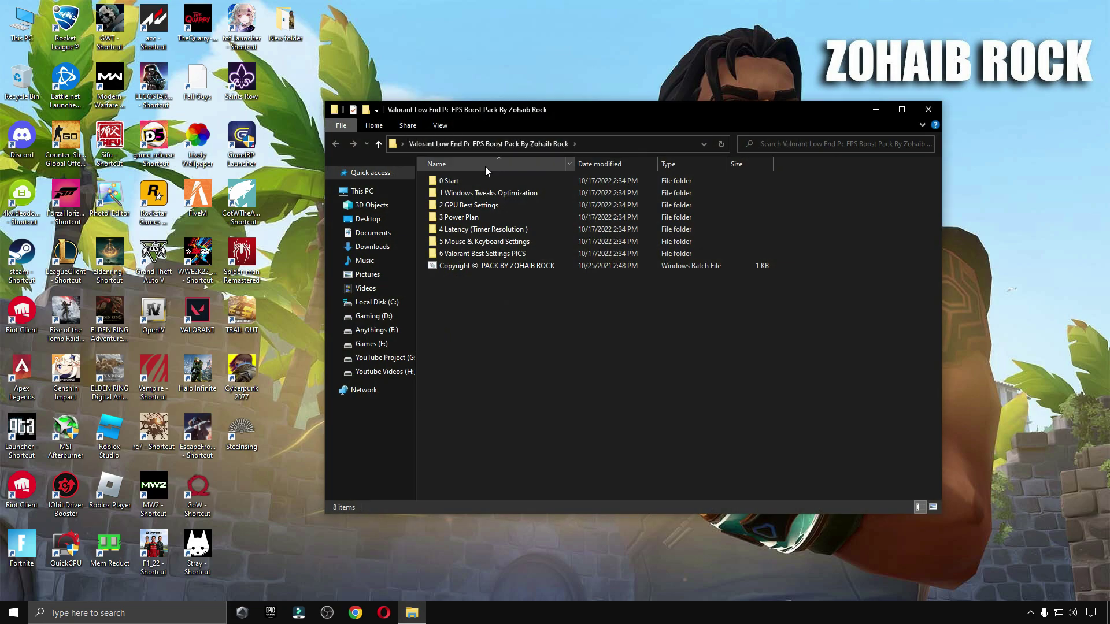
left_click(470, 229)
double_click(463, 180)
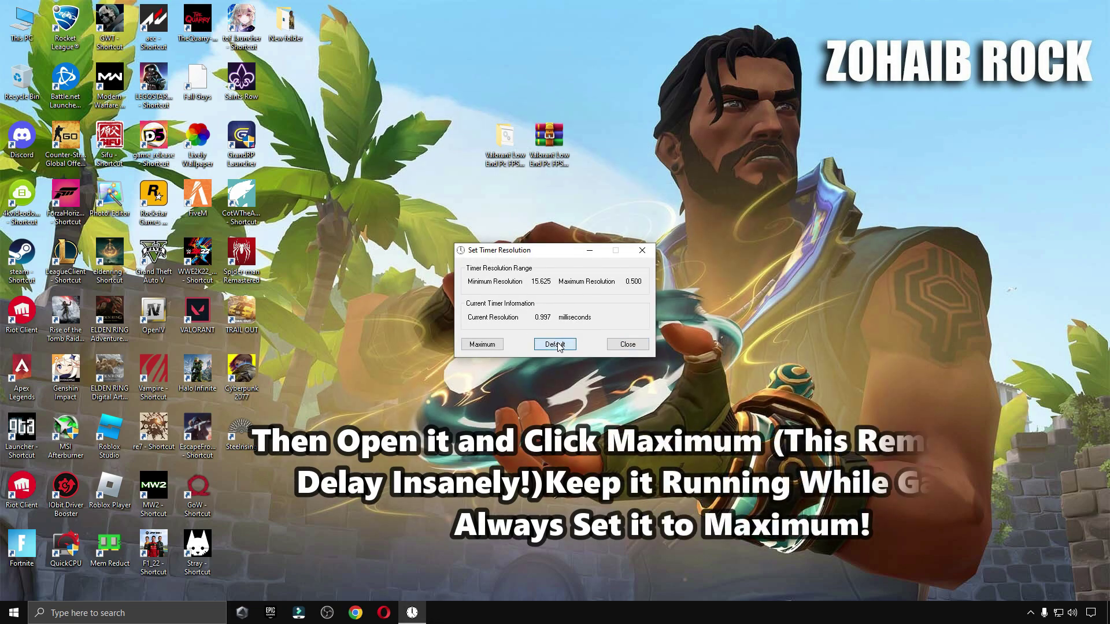
left_click(492, 344)
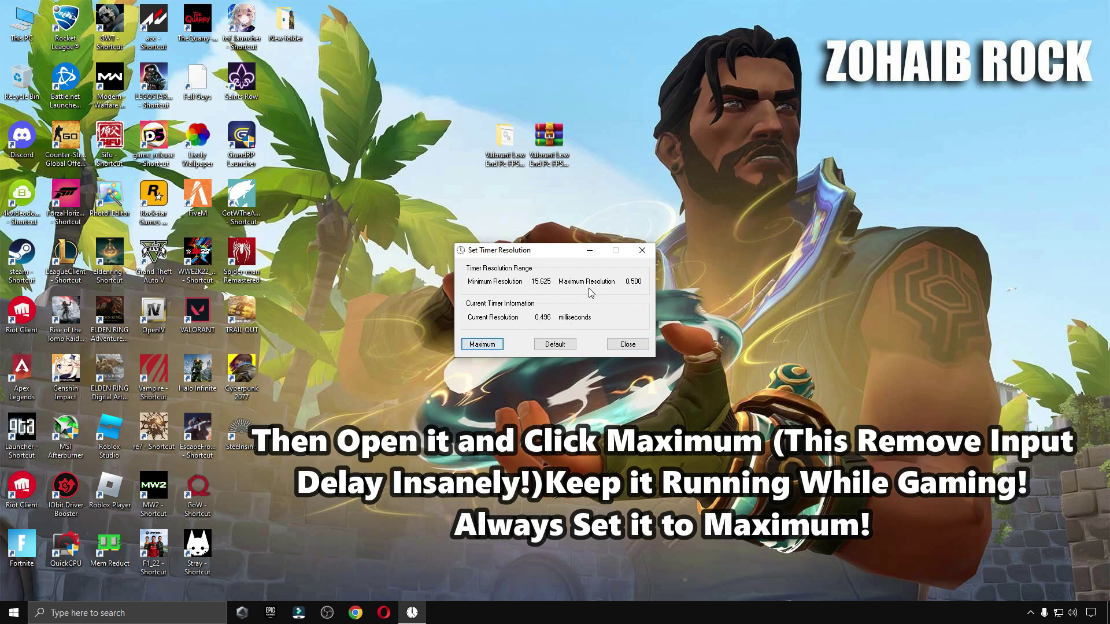
left_click(589, 250)
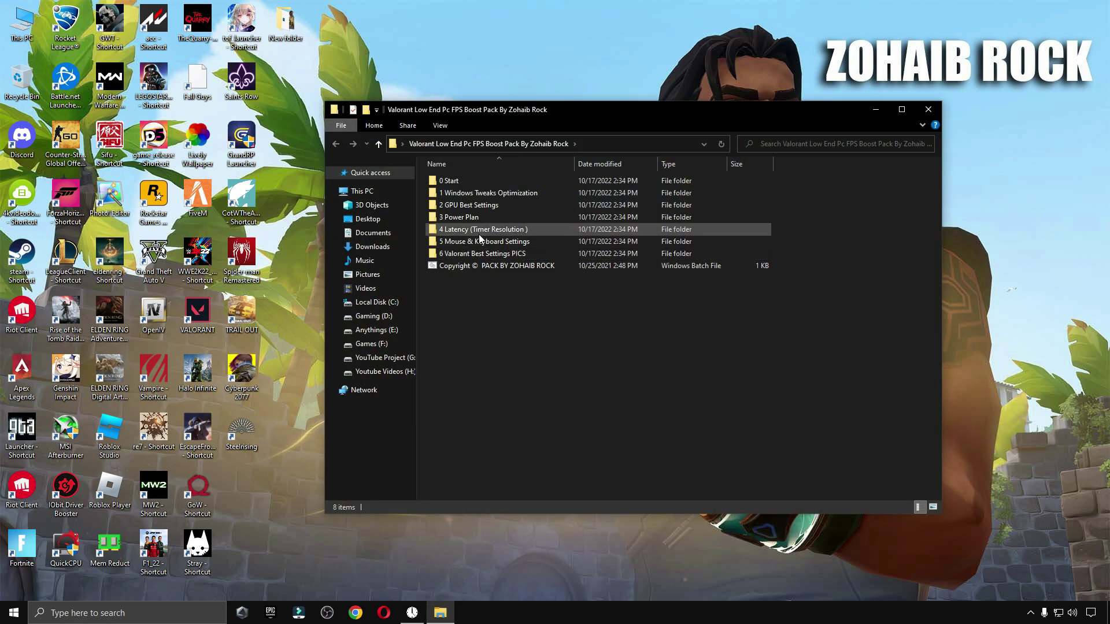
- Launch M1 Mouse Acceleration from the 5 Mouse & Keyboard Settings folder, check the double-click speed, and apply medium pointer speed without Enhance pointer precision
double_click(477, 241)
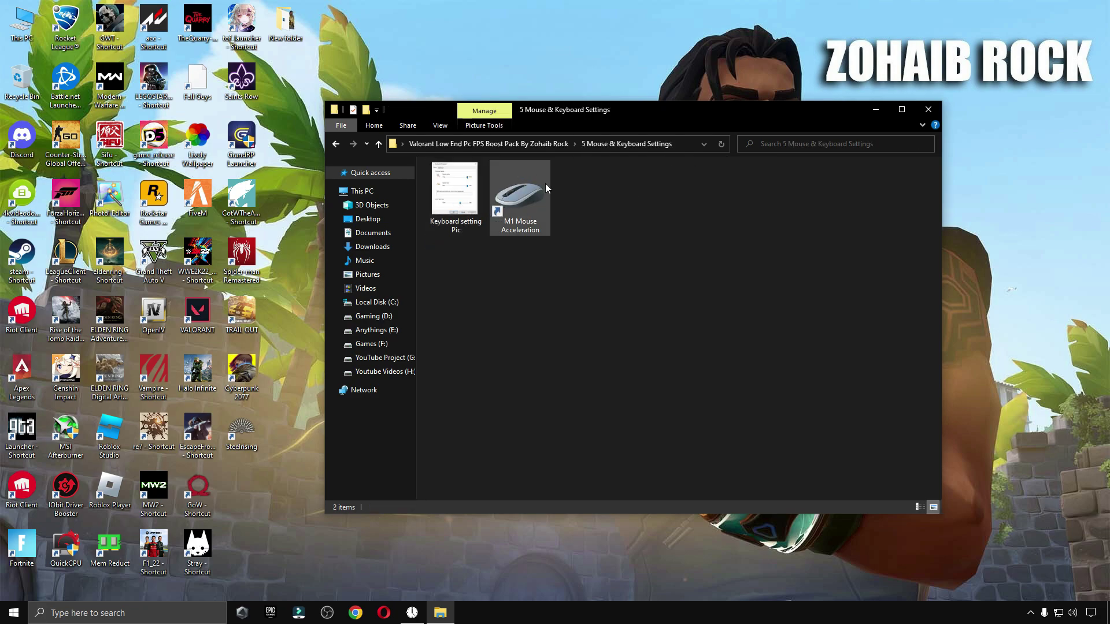
double_click(524, 211)
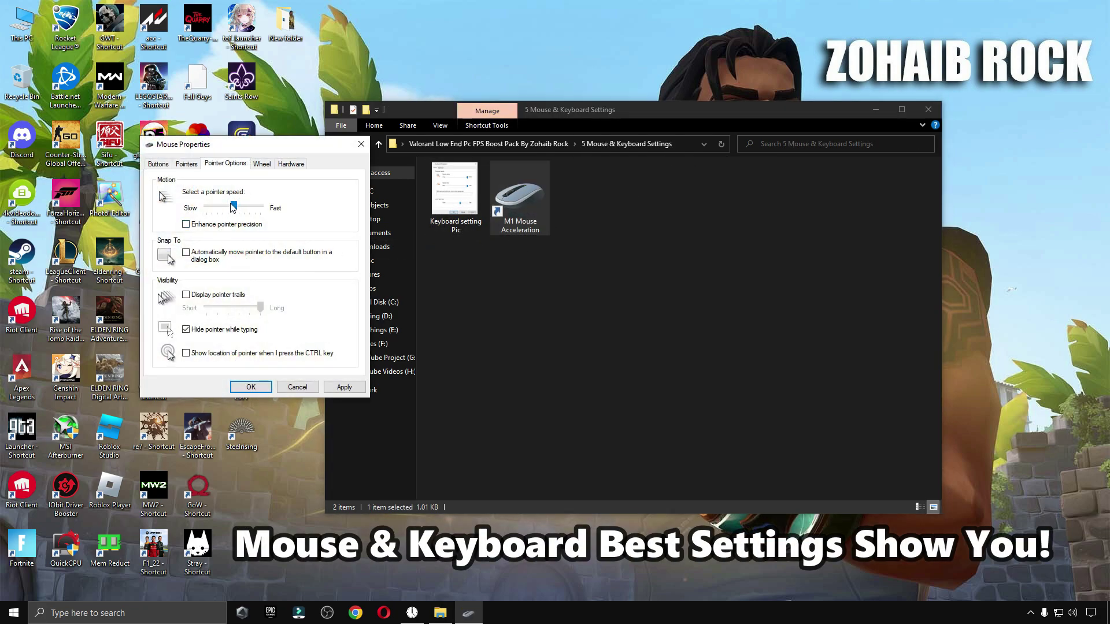
left_click(158, 165)
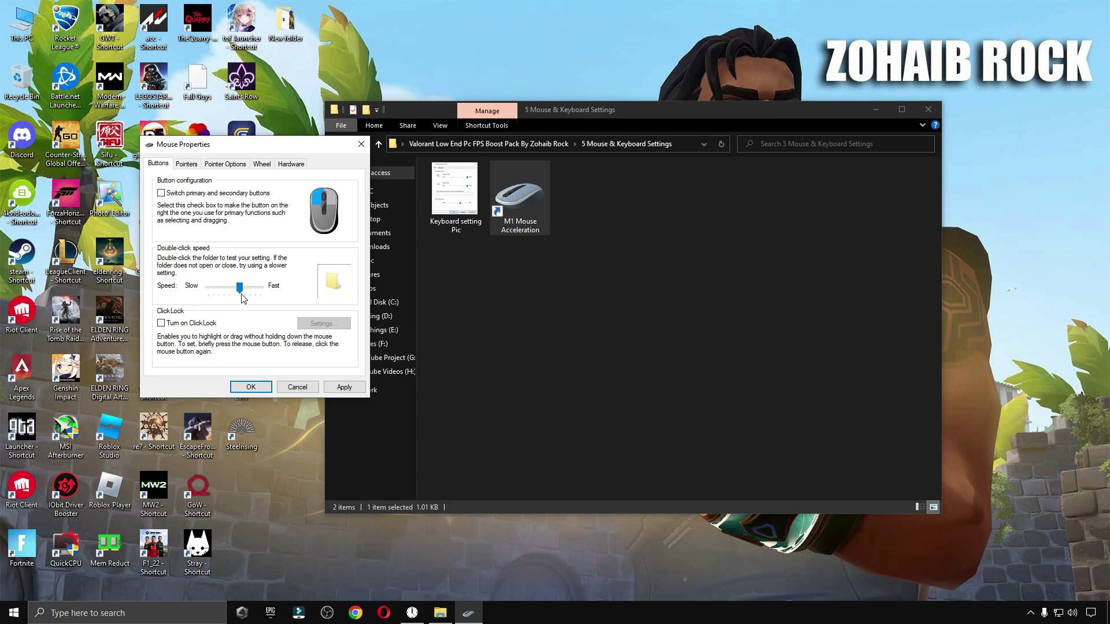
left_click(226, 165)
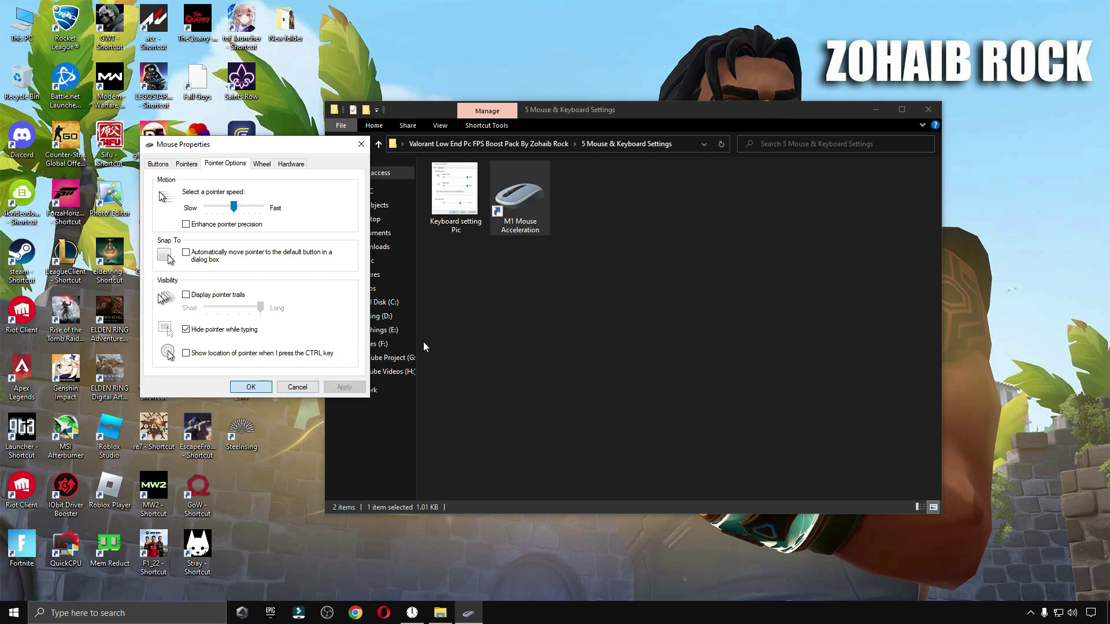
key("Return")
- Open the Keyboard setting Pic reference image, search Windows for "keyboard" and open the Keyboard control panel item
double_click(457, 202)
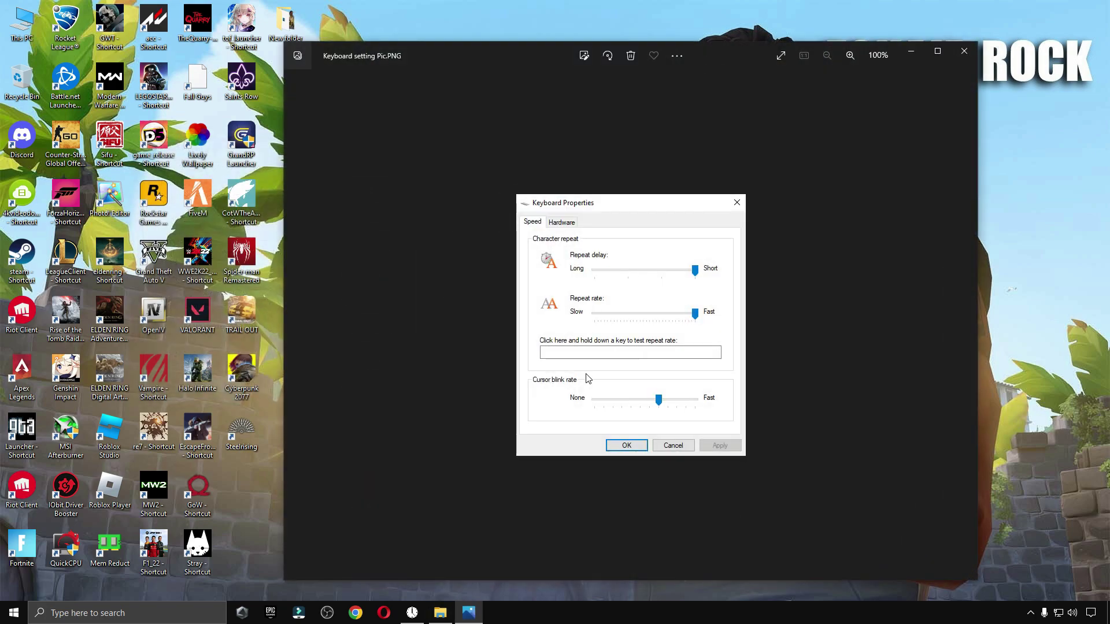
key("super")
type("ke")
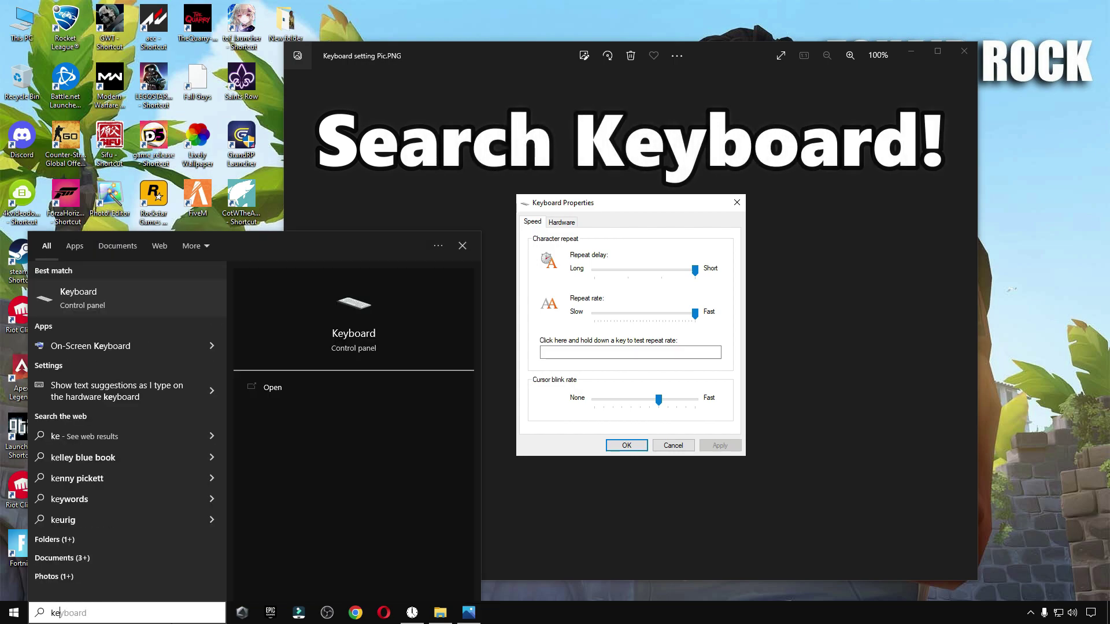
type("yboard")
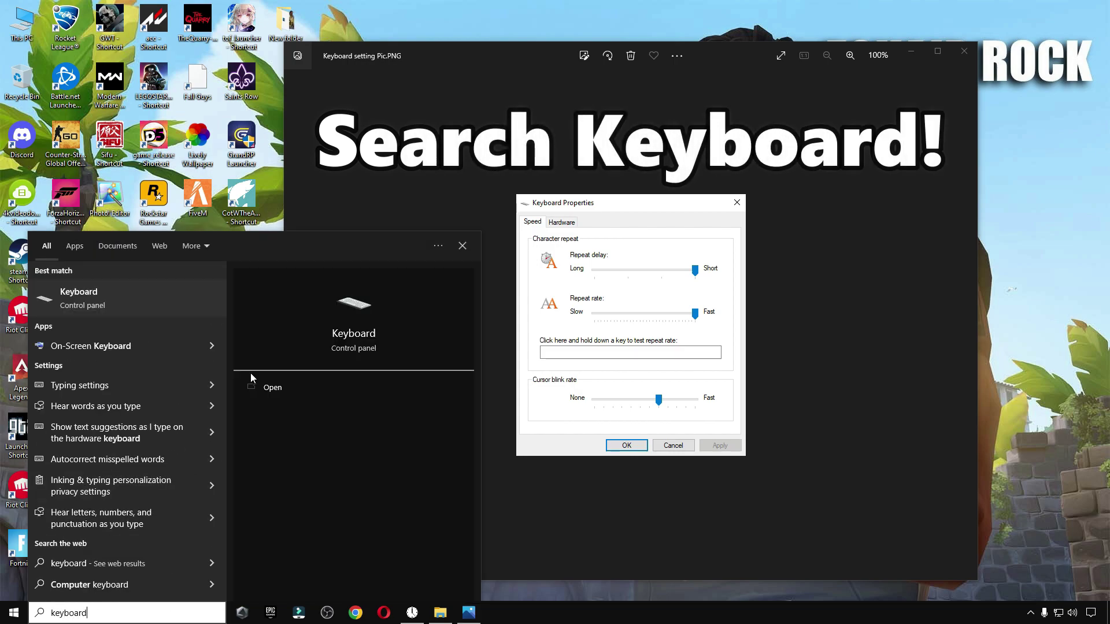
left_click(164, 302)
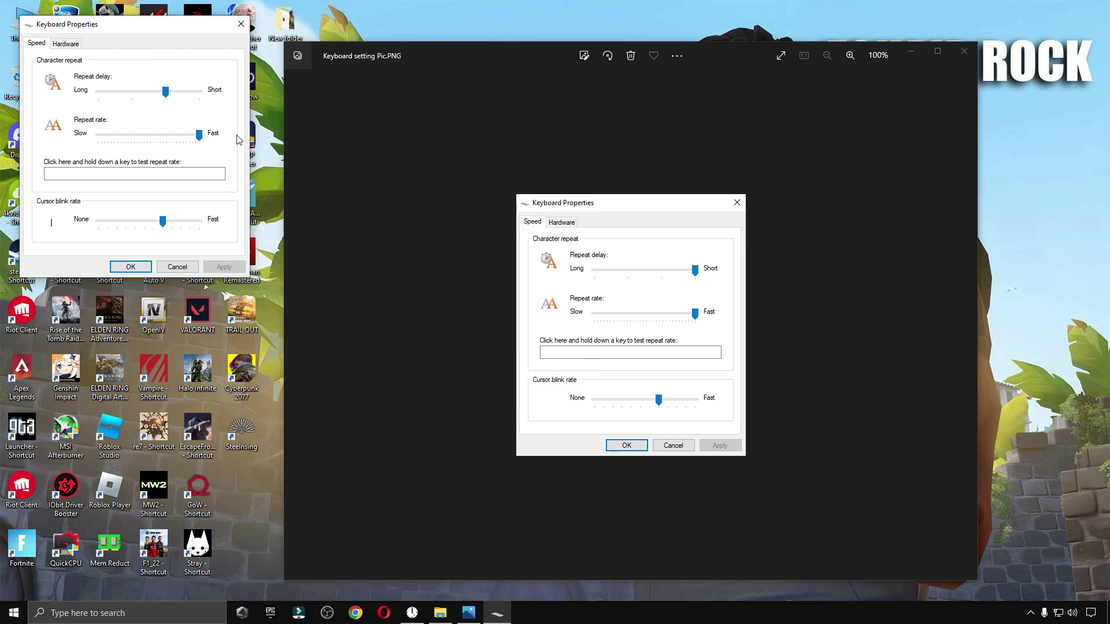
- Place Keyboard Properties beside the reference picture, set the repeat delay to the Short end, confirm, and close the picture
left_click_drag(164, 28, 414, 206)
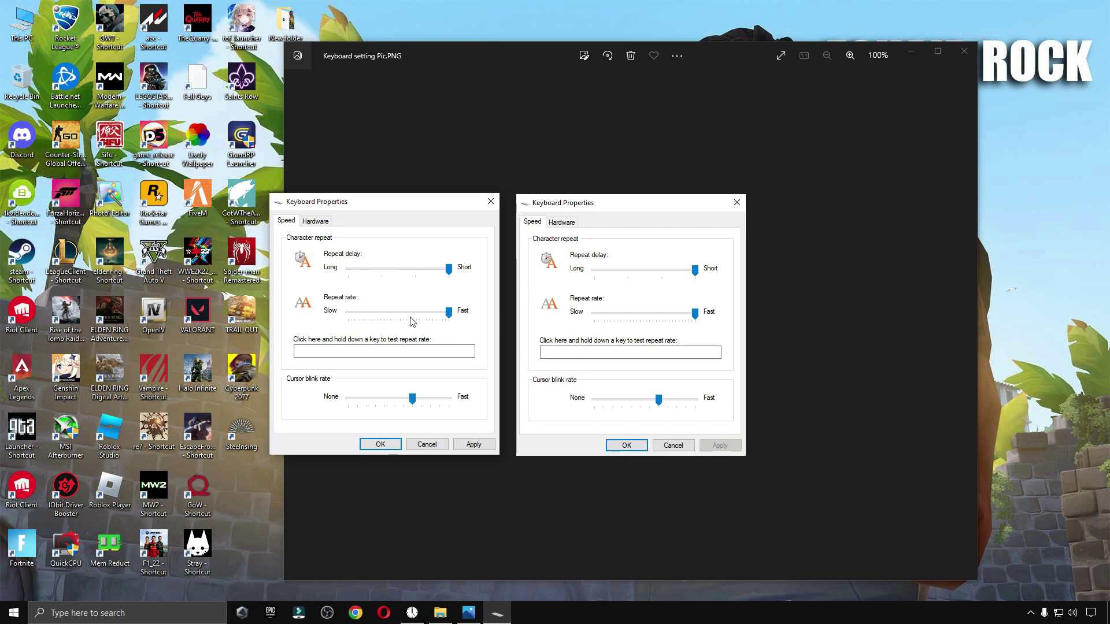
left_click(398, 443)
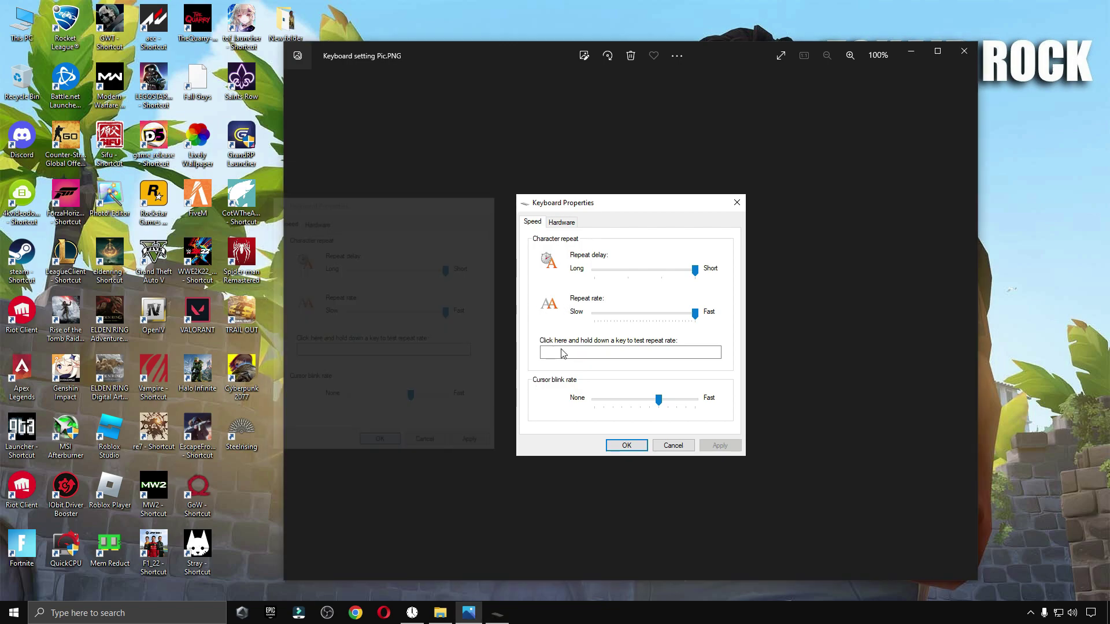
left_click(965, 50)
- View the general and graphics quality pictures in the 6 Valorant Best Settings PICS folder, and close the viewer and the folder window
left_click(336, 145)
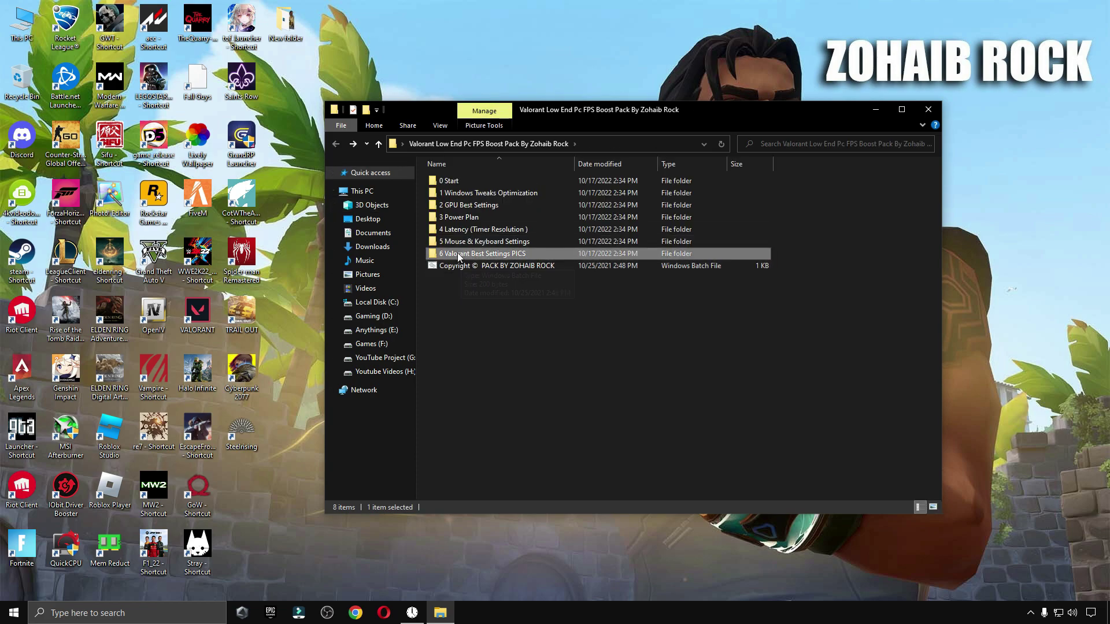
double_click(485, 253)
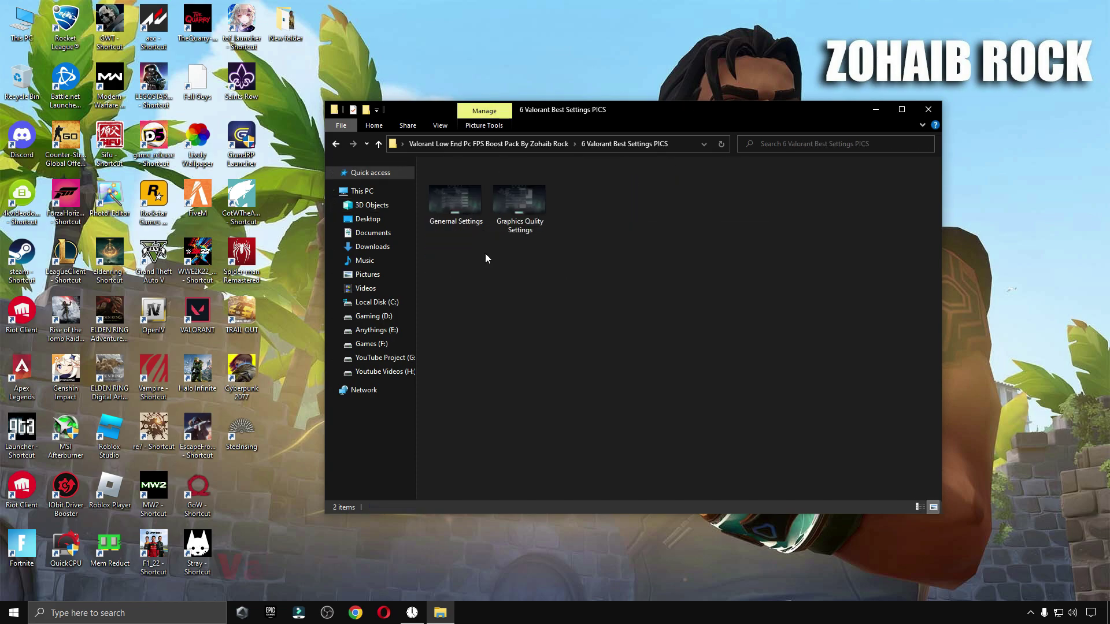
double_click(461, 206)
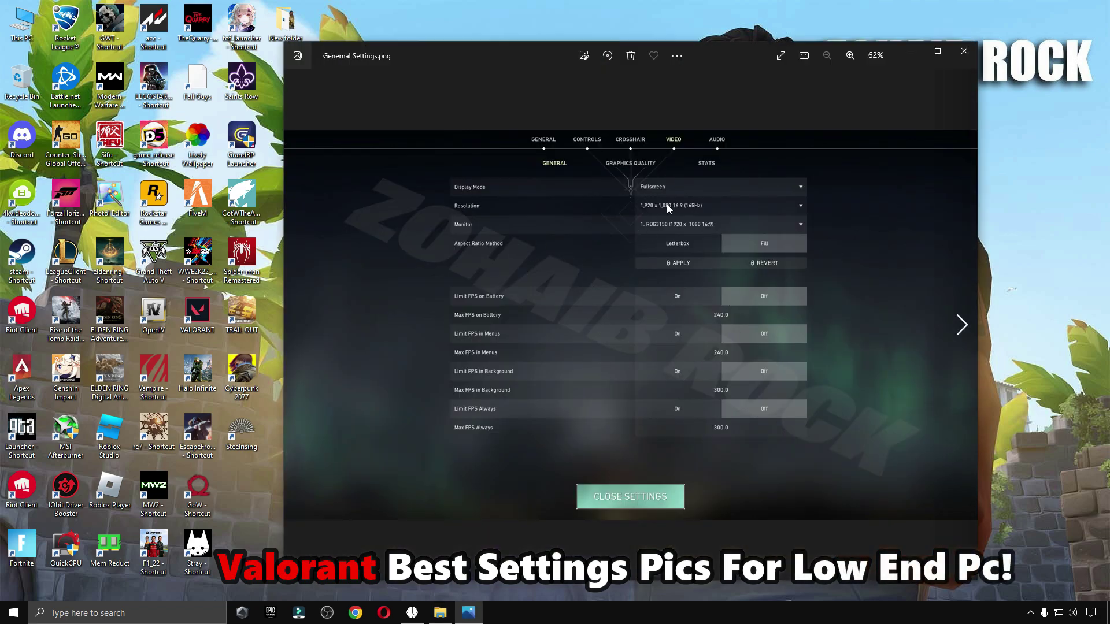
scroll(607, 271, "down", 1)
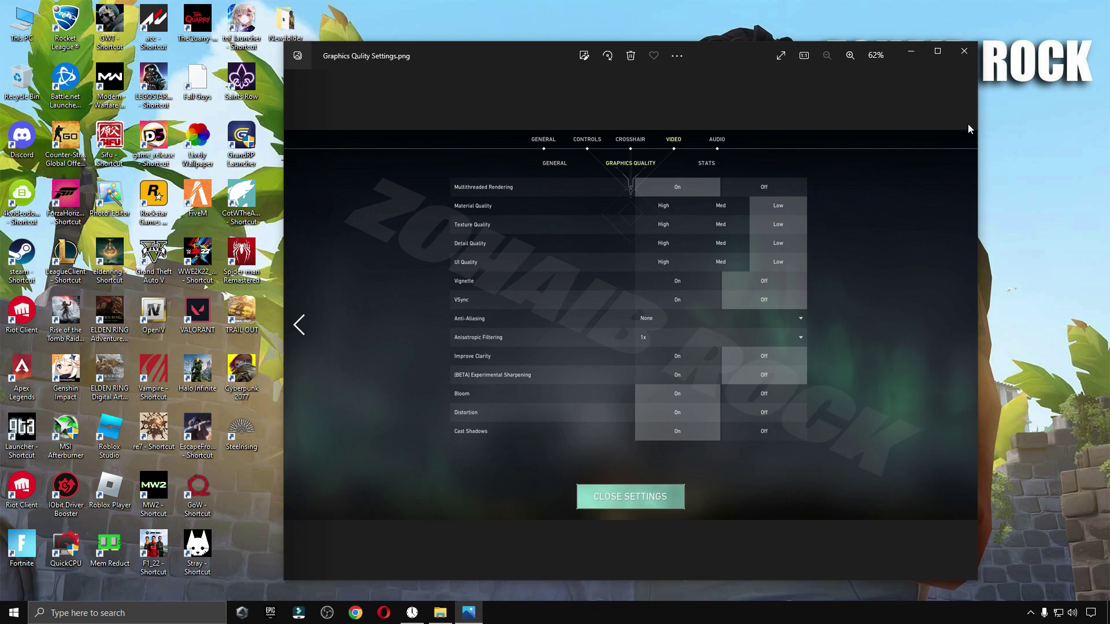
left_click(963, 51)
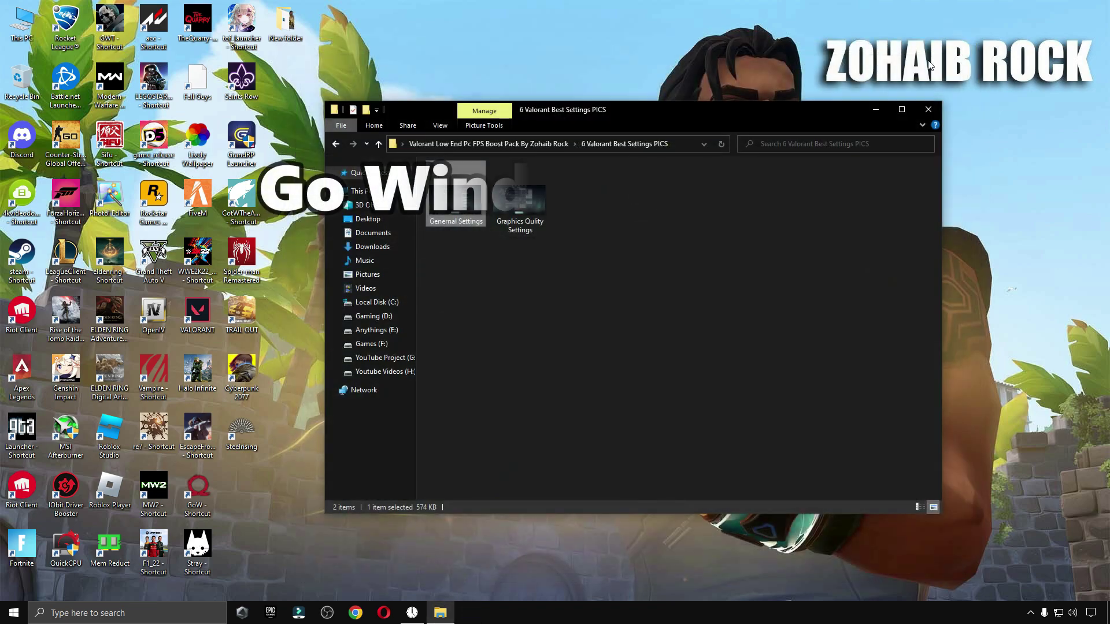
left_click(928, 105)
- Open Windows Settings and go through Gaming to the Graphics settings page
left_click(14, 613)
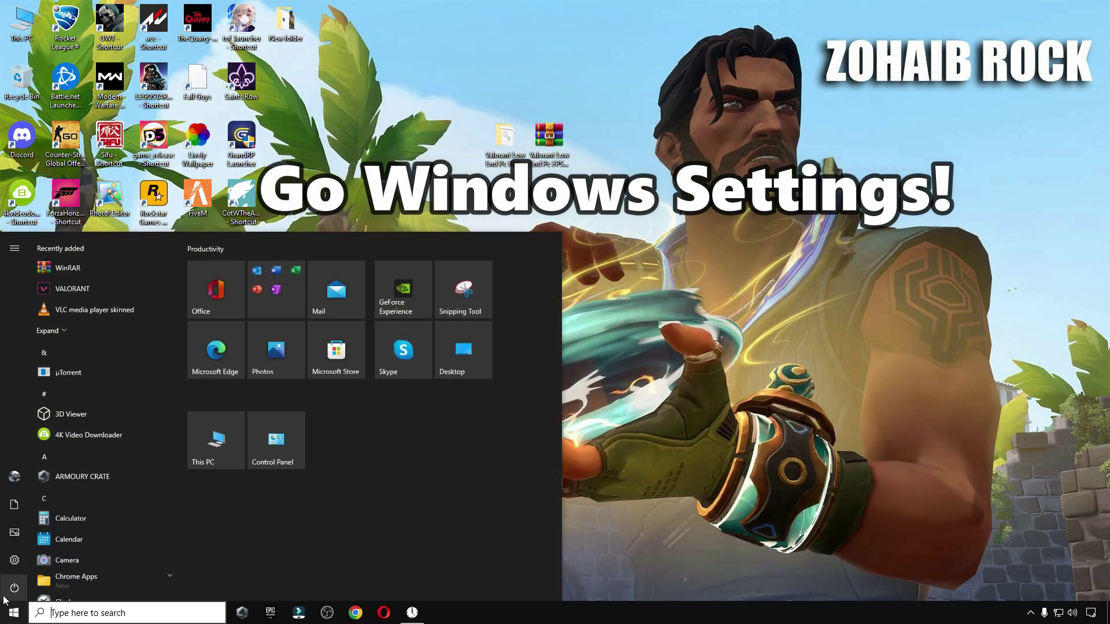
left_click(13, 561)
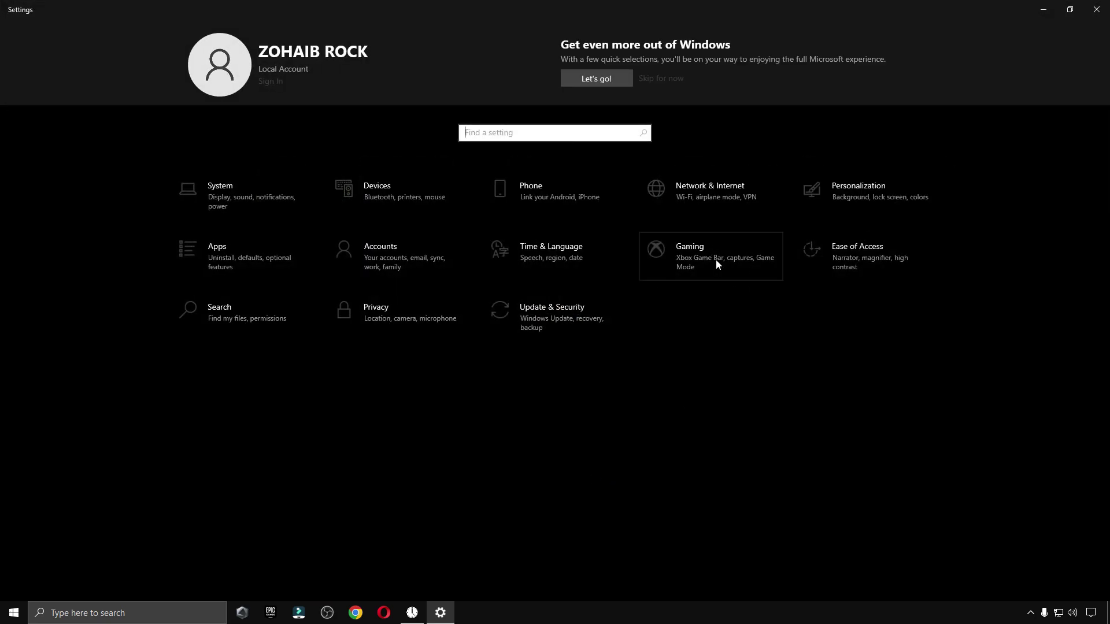
left_click(714, 254)
left_click(976, 81)
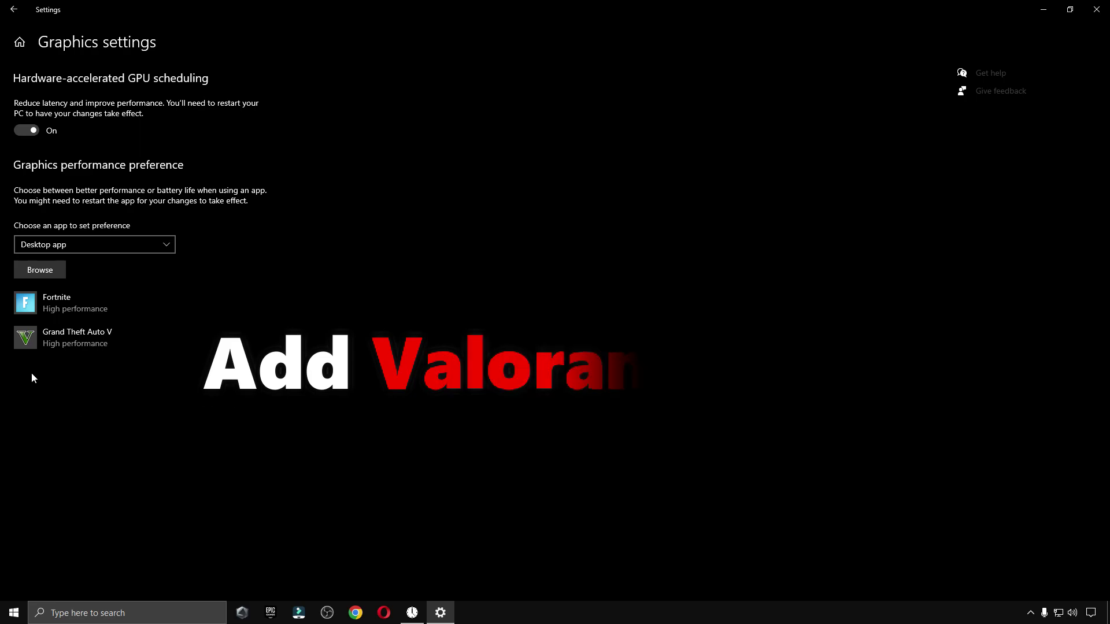
- Browse for a desktop app in the Gaming (D:) drive's Riot Games\VALORANT\live\ShooterGame\Binaries\Win64 folder
left_click(60, 268)
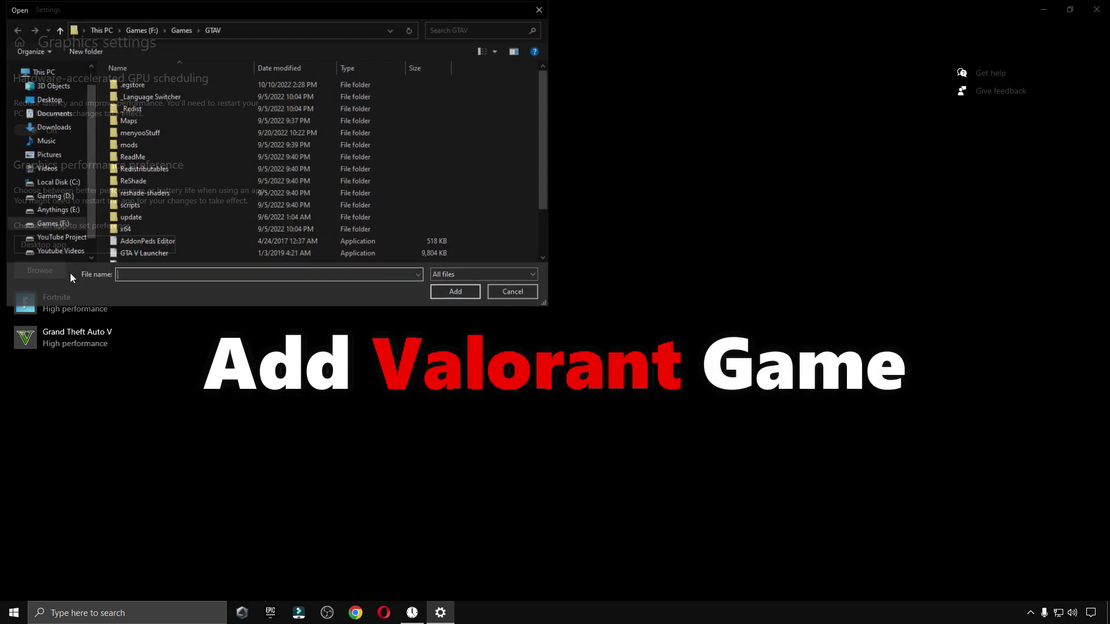
left_click(50, 197)
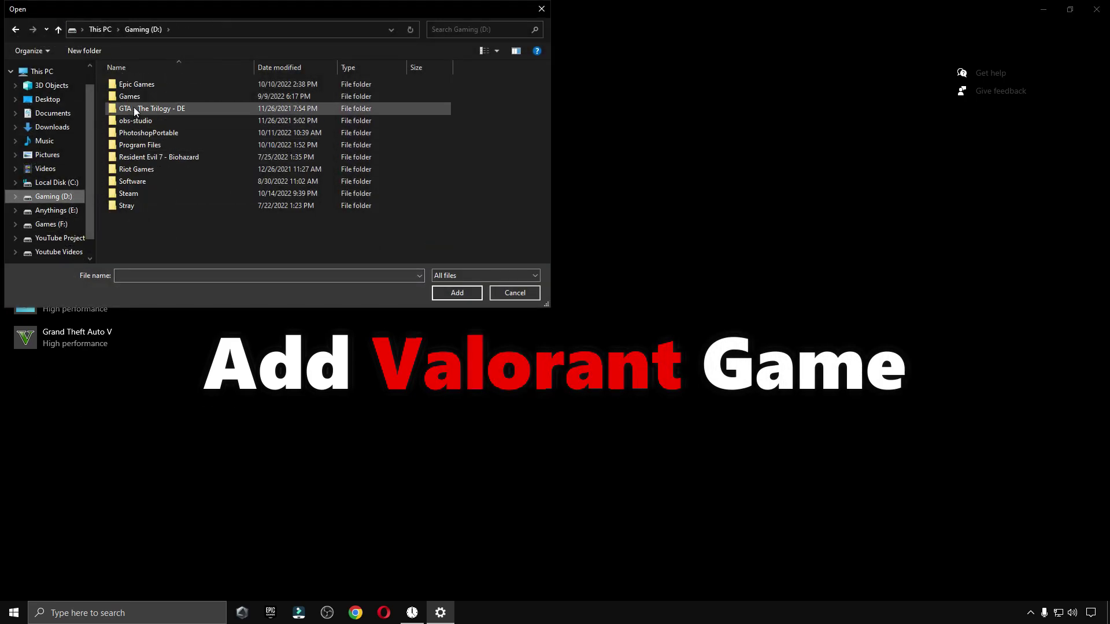
double_click(132, 170)
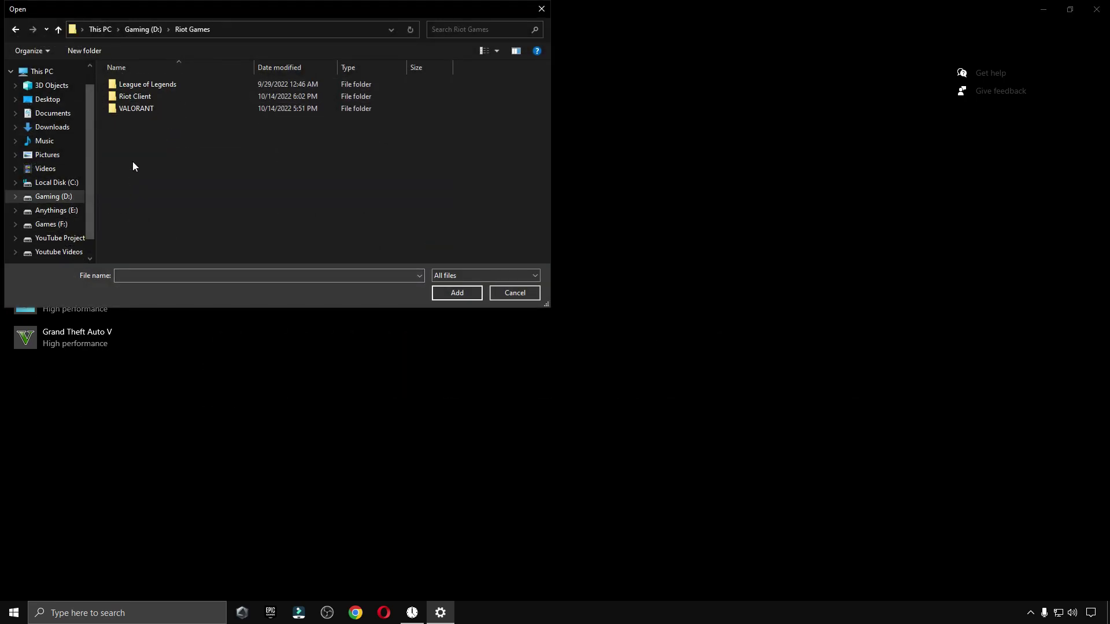
double_click(141, 108)
double_click(142, 85)
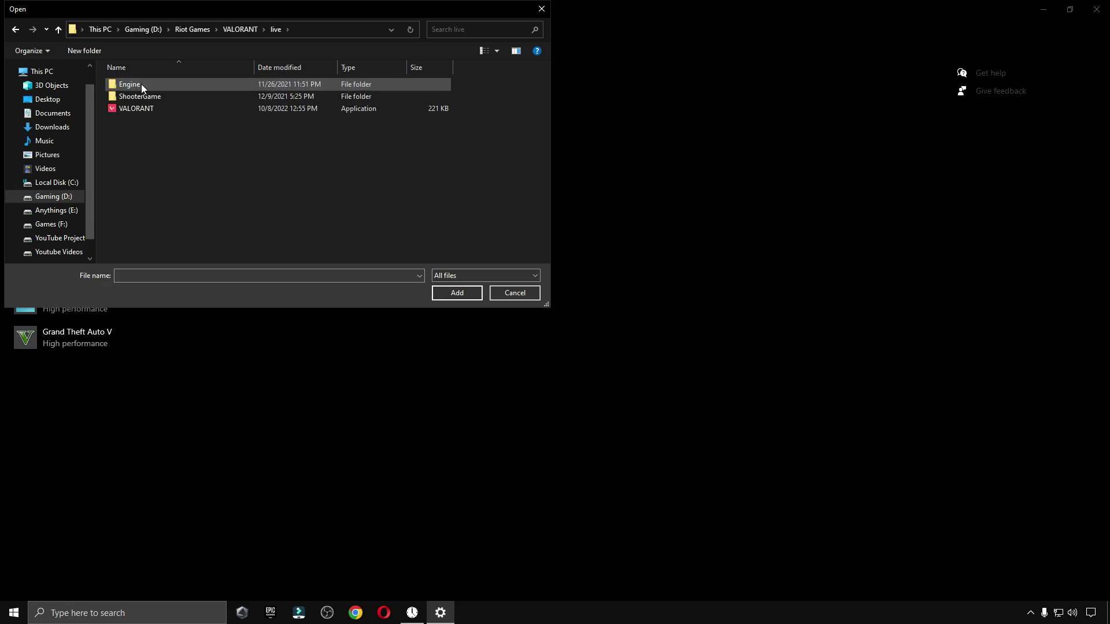
double_click(147, 96)
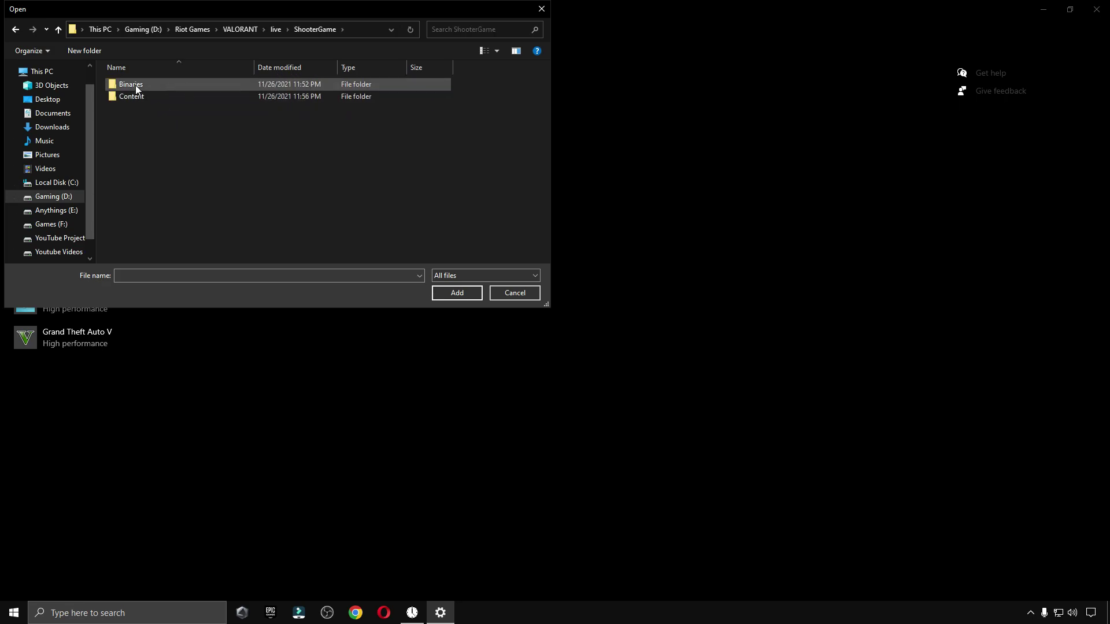
double_click(160, 85)
double_click(148, 83)
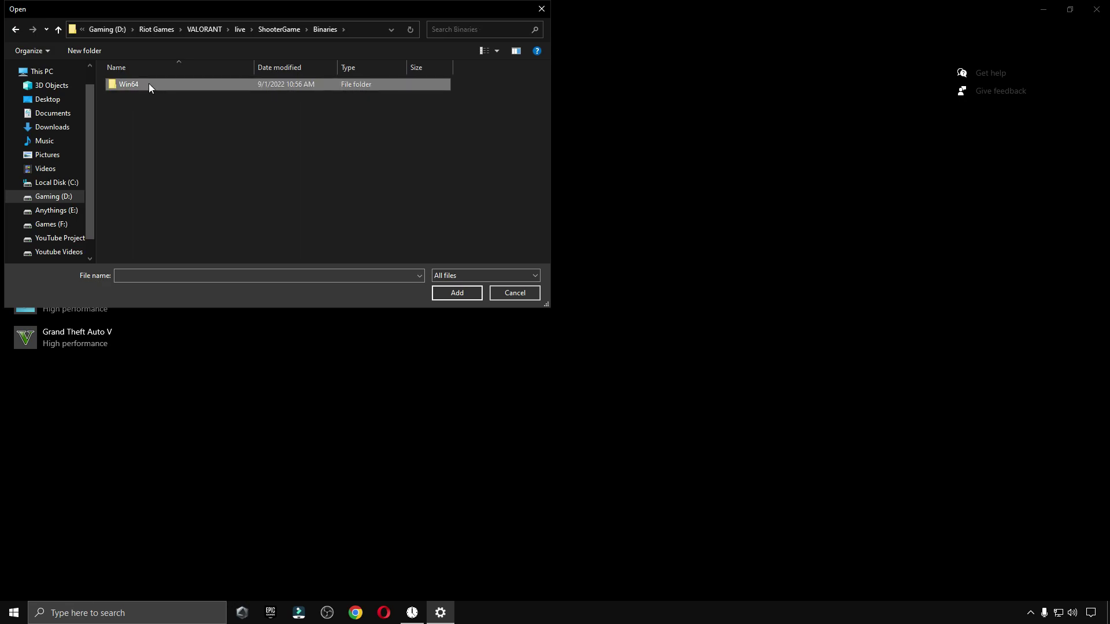
- Add VALORANT-Win64-Shipping to the graphics performance list and save its graphics preference as High performance
left_click(157, 98)
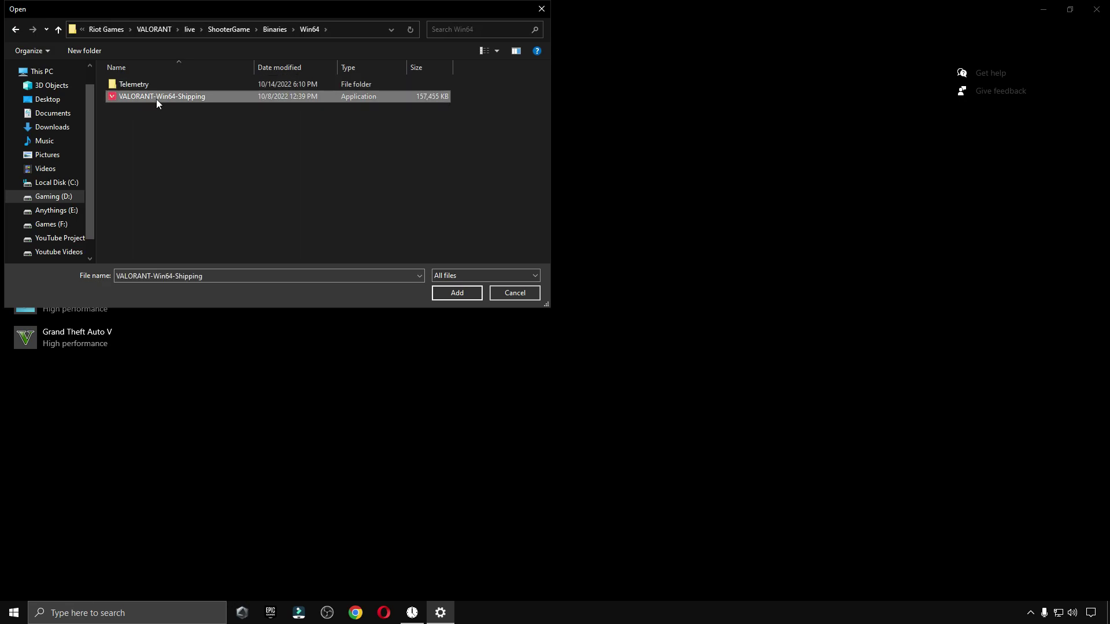
left_click(450, 293)
left_click(181, 430)
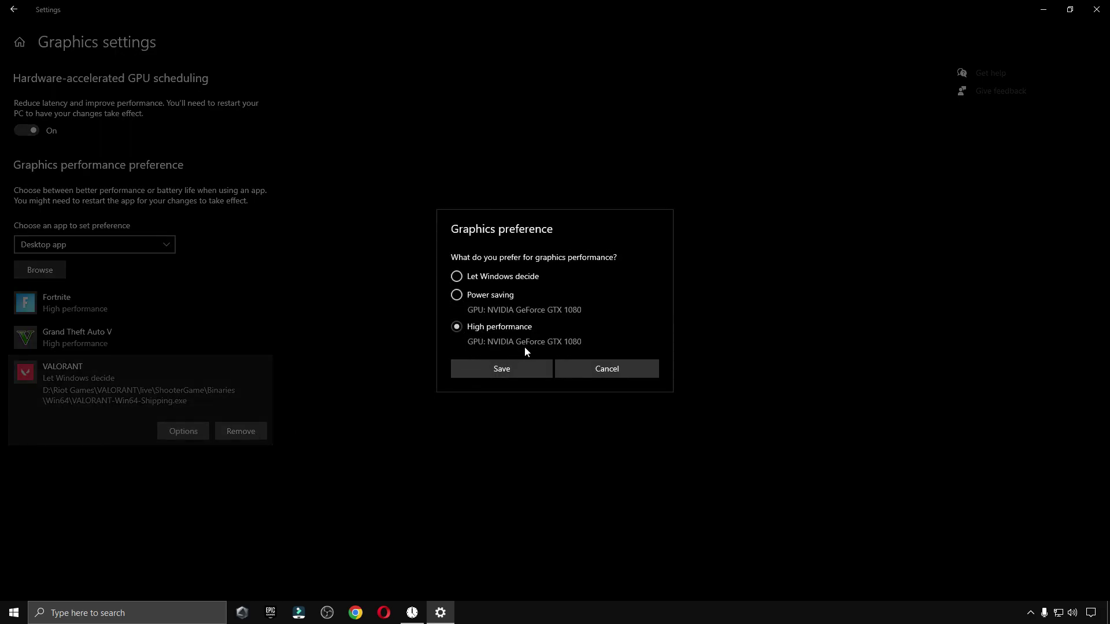
left_click(512, 369)
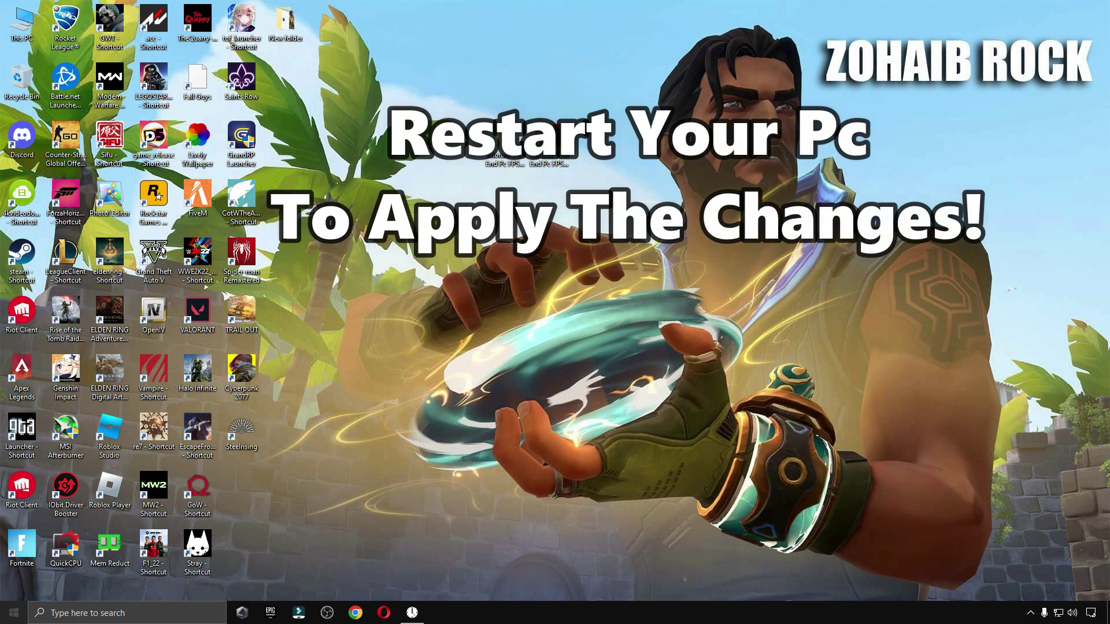
- Restart the PC to apply the changes
left_click(13, 612)
left_click(14, 587)
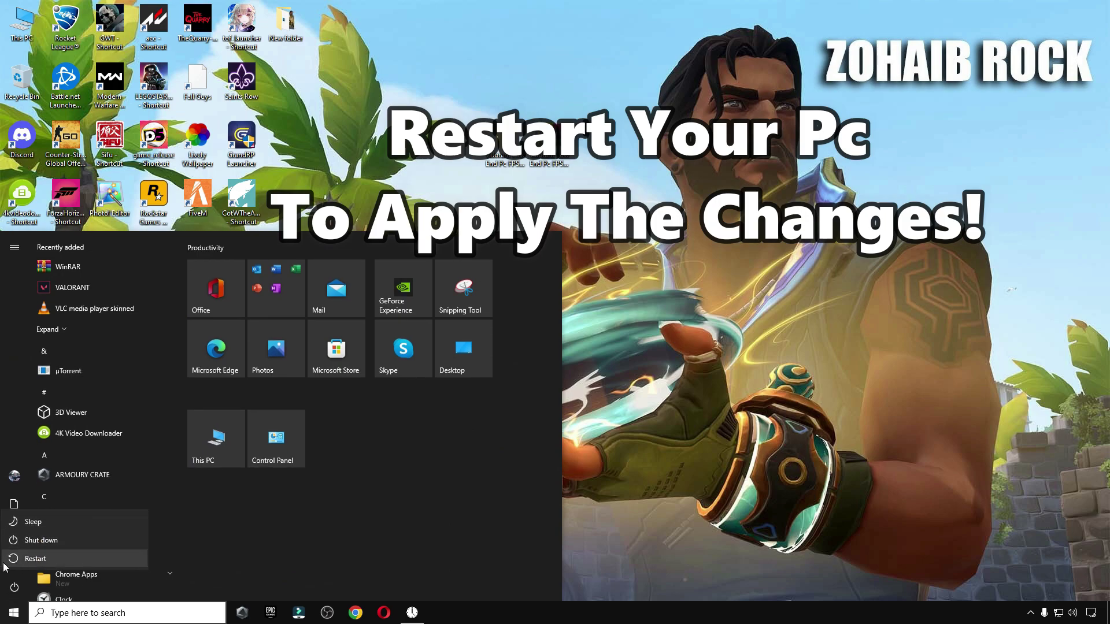